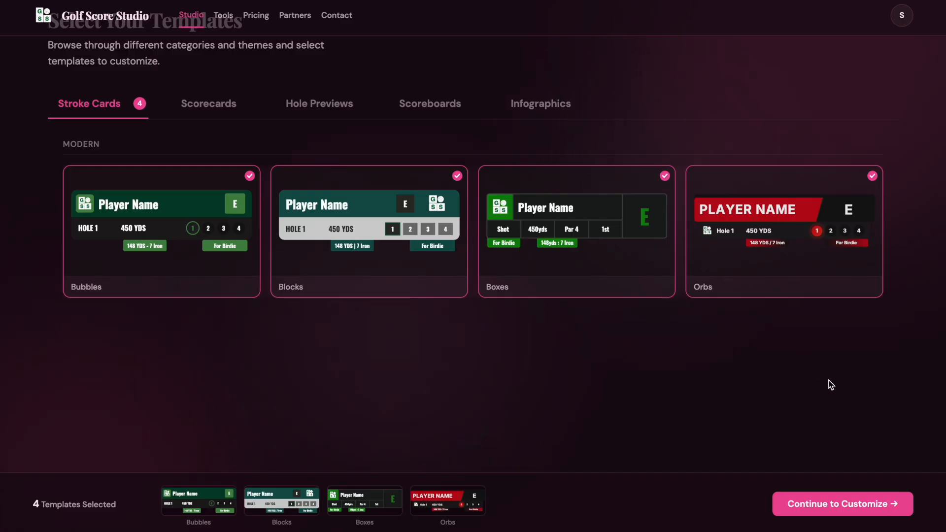
Step: Continue to customizing the four selected stroke cards and preview the Boxes, Blocks, Bubbles and Orbs templates, ending on Orbs
{"action": "left_click", "coordinate": [831, 500]}
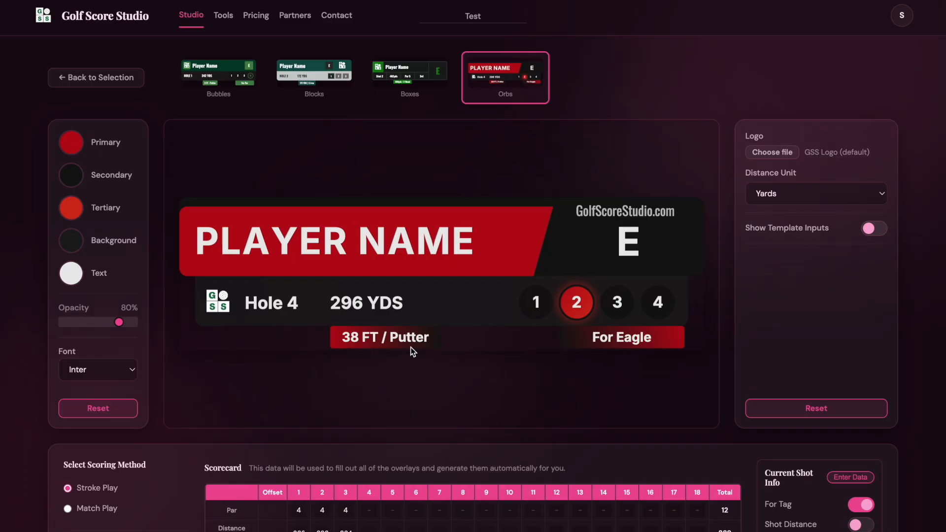
{"action": "left_click", "coordinate": [409, 75]}
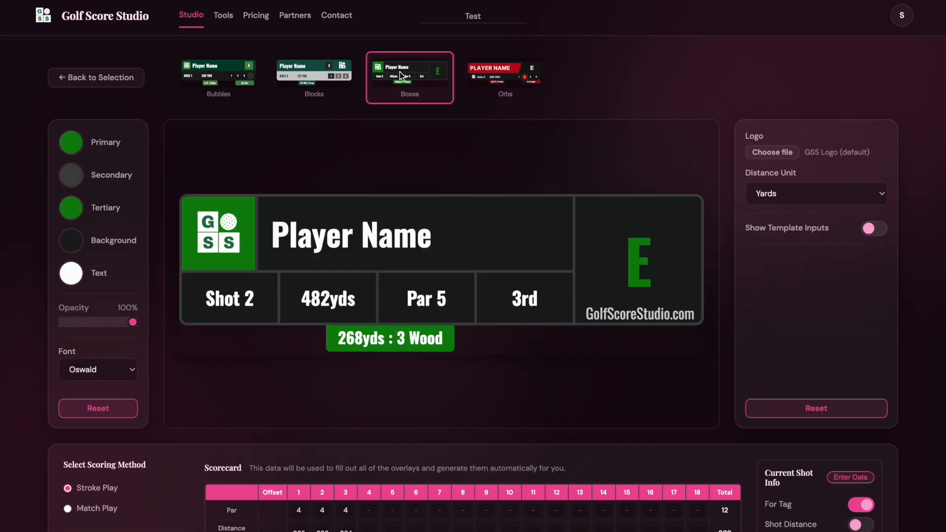
{"action": "left_click", "coordinate": [317, 79]}
{"action": "left_click", "coordinate": [232, 79]}
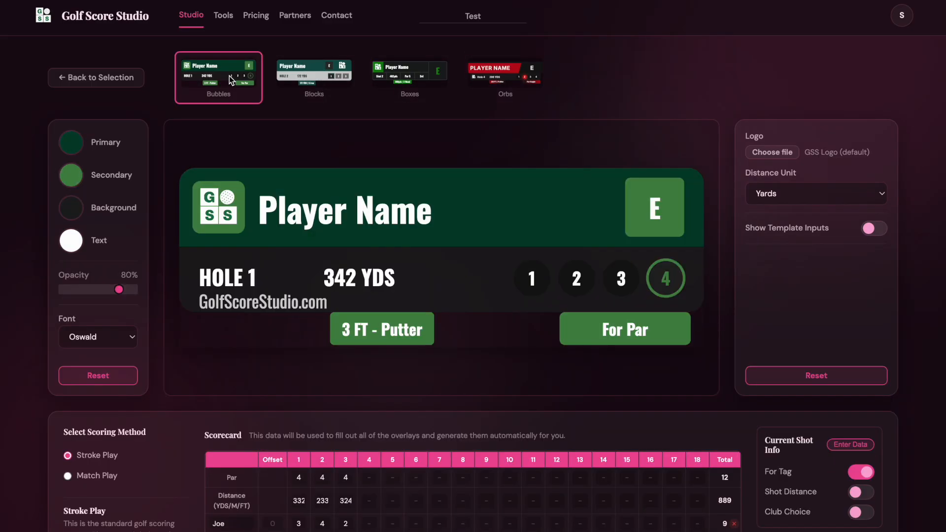
{"action": "left_click", "coordinate": [318, 71]}
{"action": "left_click", "coordinate": [398, 78]}
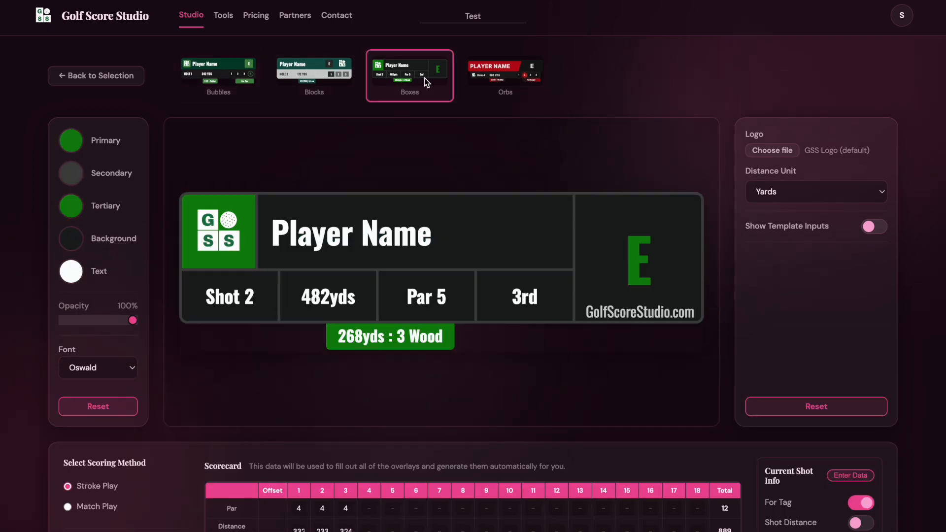
{"action": "left_click", "coordinate": [486, 76]}
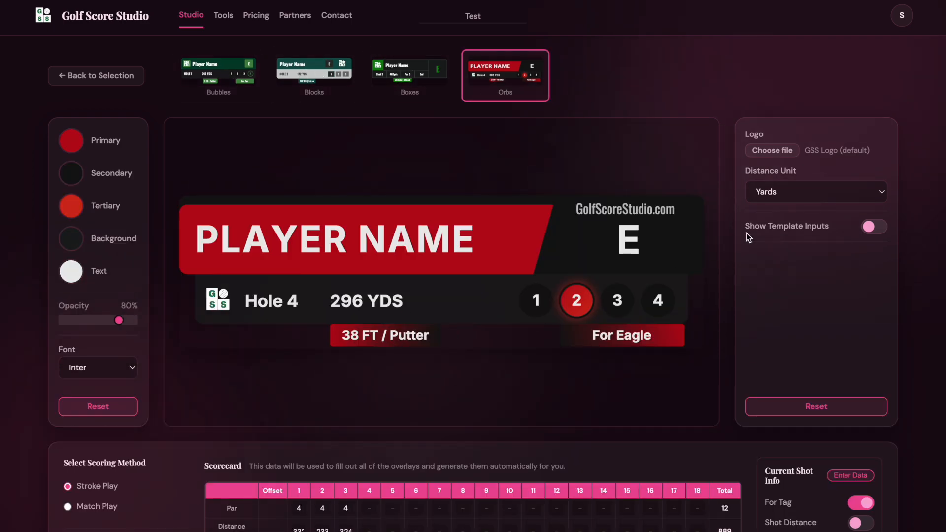
Step: Show the template inputs for the Orbs card and set its current shot distance to 12
{"action": "left_click", "coordinate": [877, 227]}
{"action": "scroll", "coordinate": [809, 237], "scroll_direction": "down", "scroll_amount": 3}
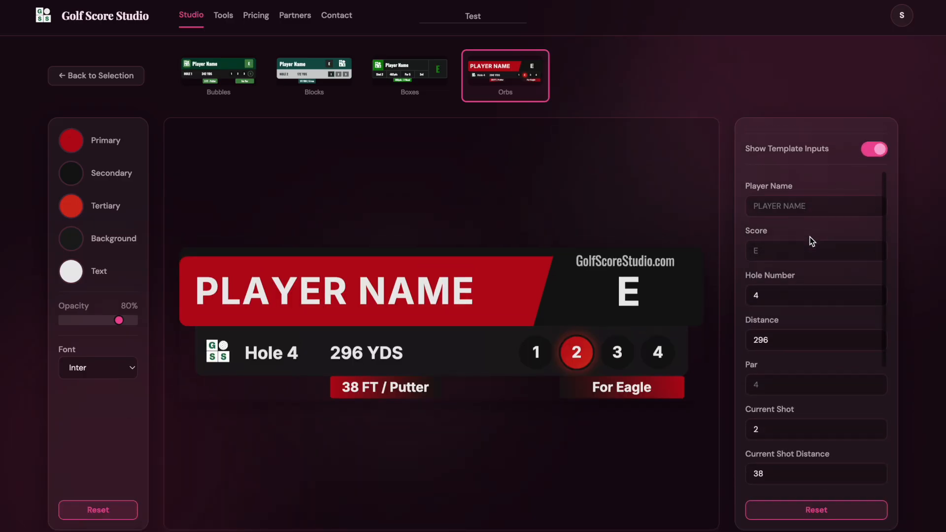
{"action": "scroll", "coordinate": [809, 236], "scroll_direction": "down", "scroll_amount": 3}
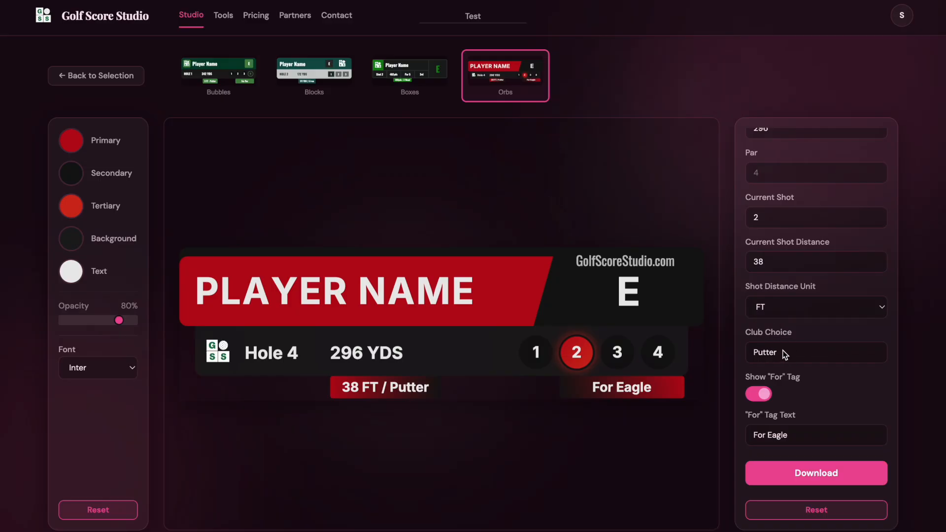
{"action": "left_click", "coordinate": [770, 260]}
{"action": "key", "text": "BackSpace"}
{"action": "key", "text": "BackSpace"}
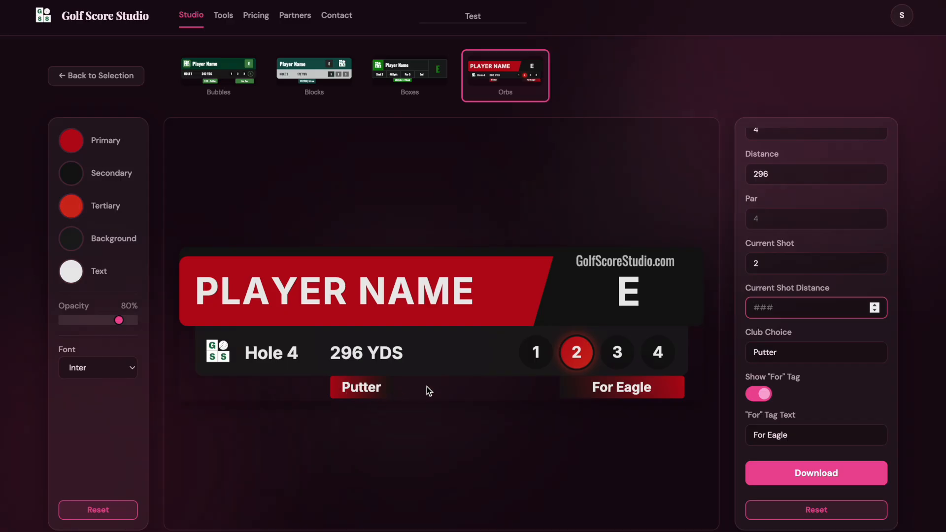
{"action": "type", "text": "12"}
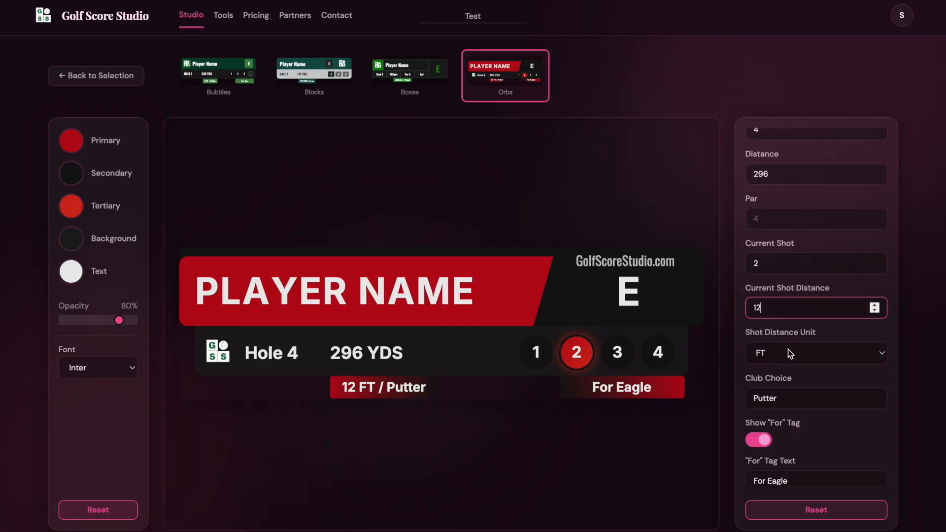
Step: Switch the Orbs card's shot distance unit to YDS and back to FT
{"action": "left_click", "coordinate": [790, 353]}
{"action": "left_click", "coordinate": [791, 327]}
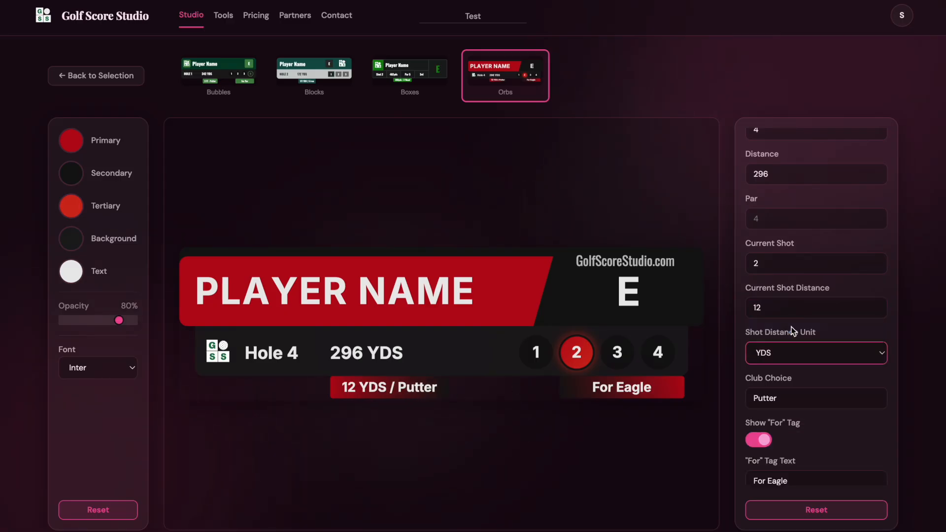
{"action": "left_click", "coordinate": [790, 354]}
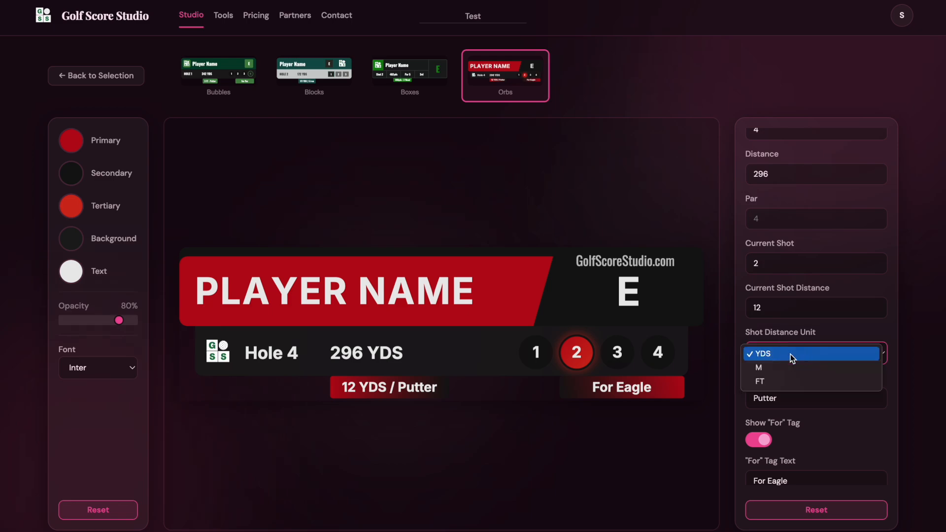
{"action": "left_click", "coordinate": [781, 382]}
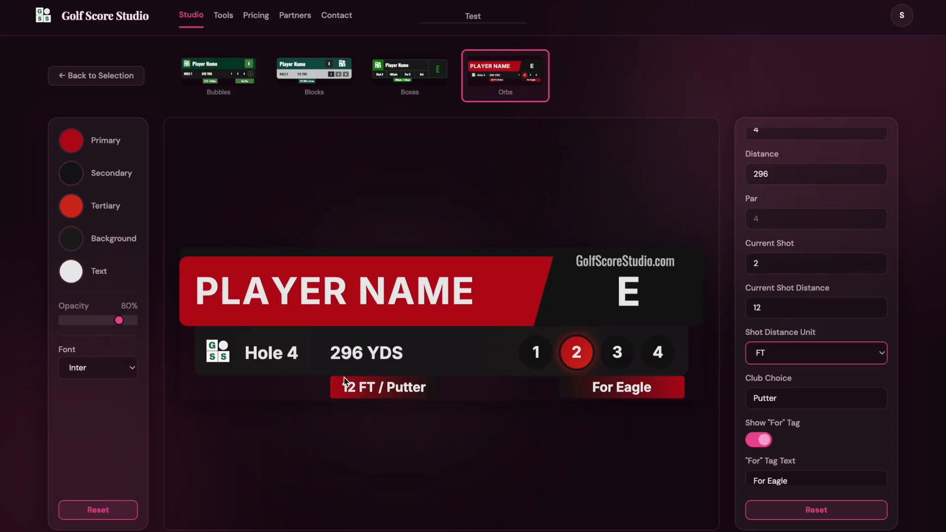
Step: Erase the last letters of the card's club choice and re-enter them so it reads Putter
{"action": "scroll", "coordinate": [777, 329], "scroll_direction": "down", "scroll_amount": 2}
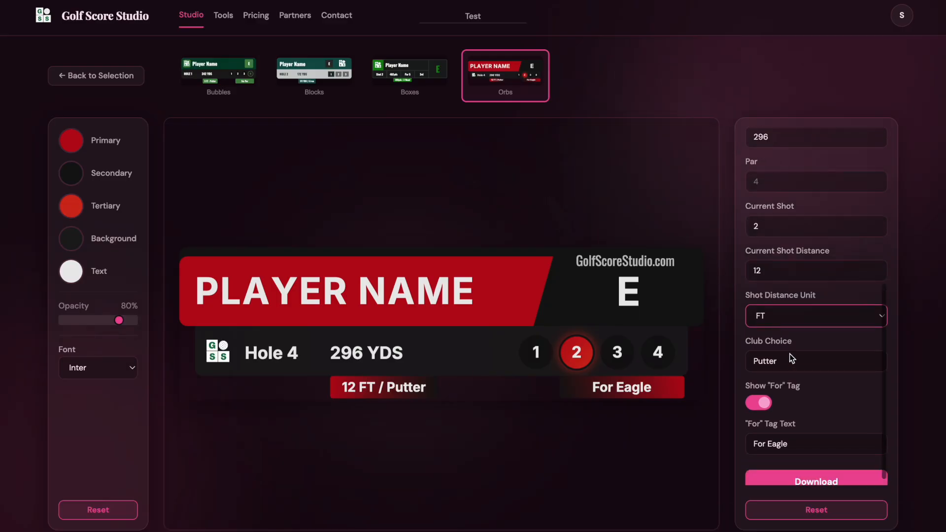
{"action": "left_click", "coordinate": [789, 351]}
{"action": "key", "text": "BackSpace"}
{"action": "key", "text": "BackSpace"}
{"action": "type", "text": "er"}
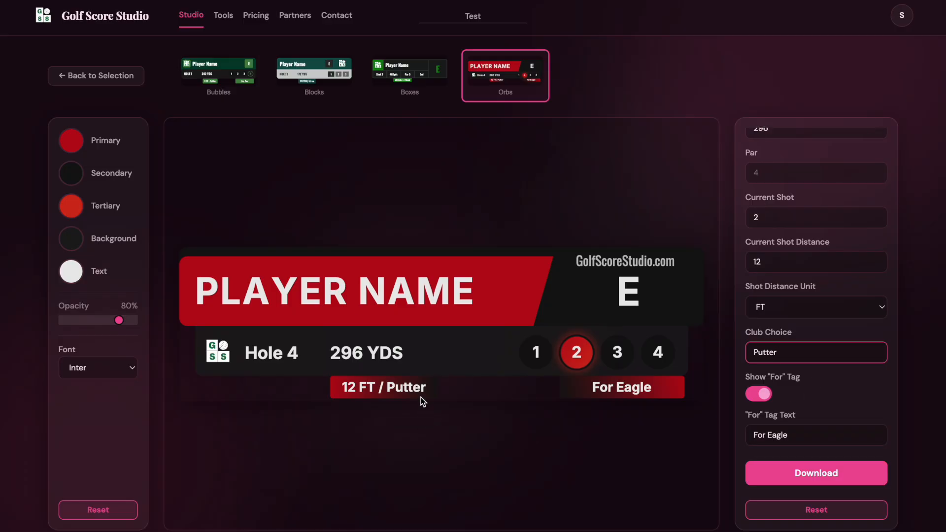
Step: Start generating the overlays to view the Current Shot Info Wizard, and close it without saving
{"action": "scroll", "coordinate": [488, 326], "scroll_direction": "down", "scroll_amount": 5}
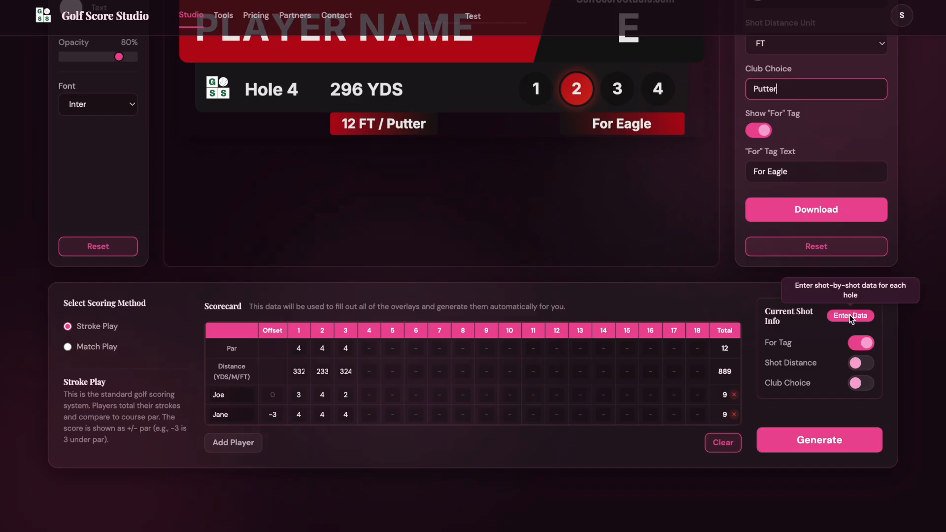
{"action": "scroll", "coordinate": [453, 245], "scroll_direction": "up", "scroll_amount": 5}
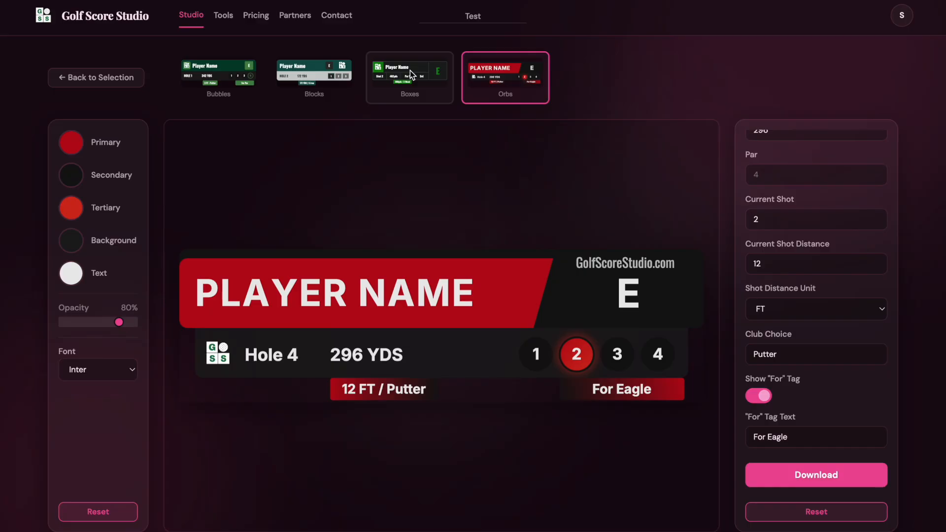
{"action": "scroll", "coordinate": [524, 195], "scroll_direction": "down", "scroll_amount": 5}
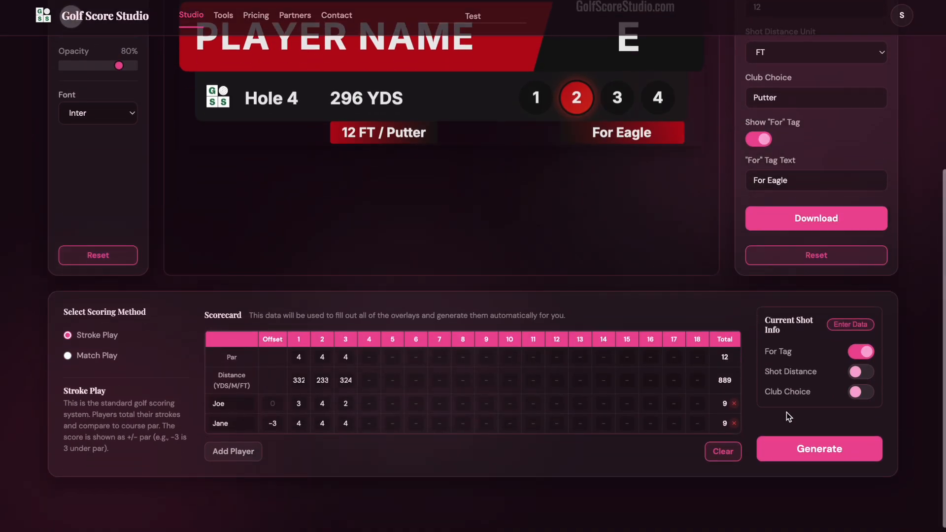
{"action": "left_click", "coordinate": [787, 446]}
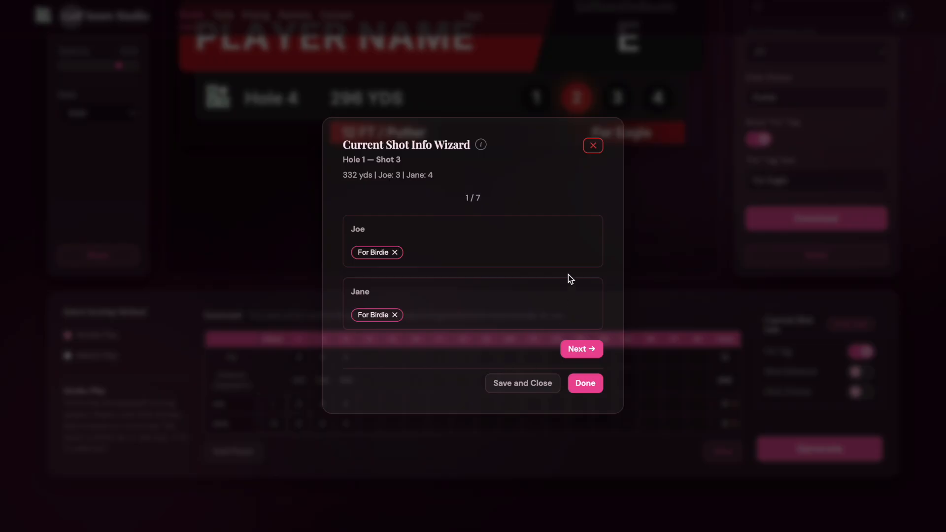
{"action": "left_click", "coordinate": [593, 147]}
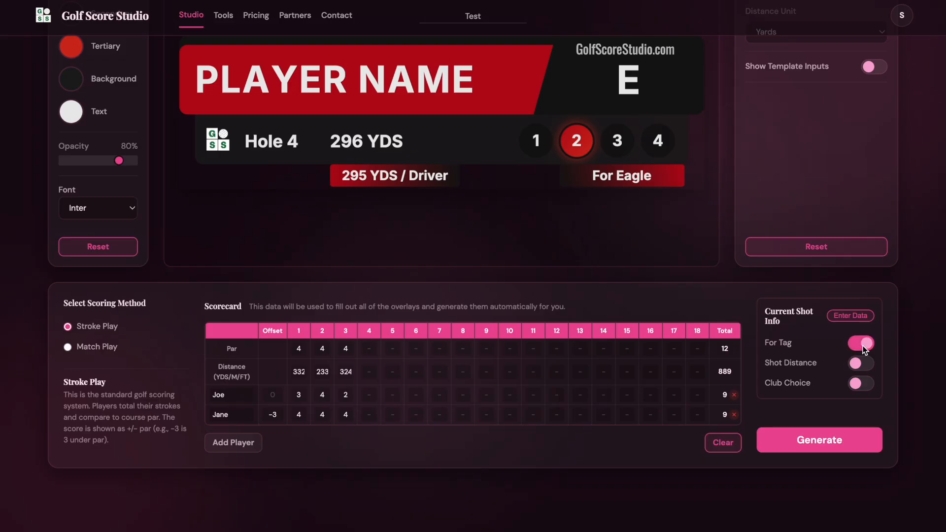
{"action": "left_click", "coordinate": [824, 437]}
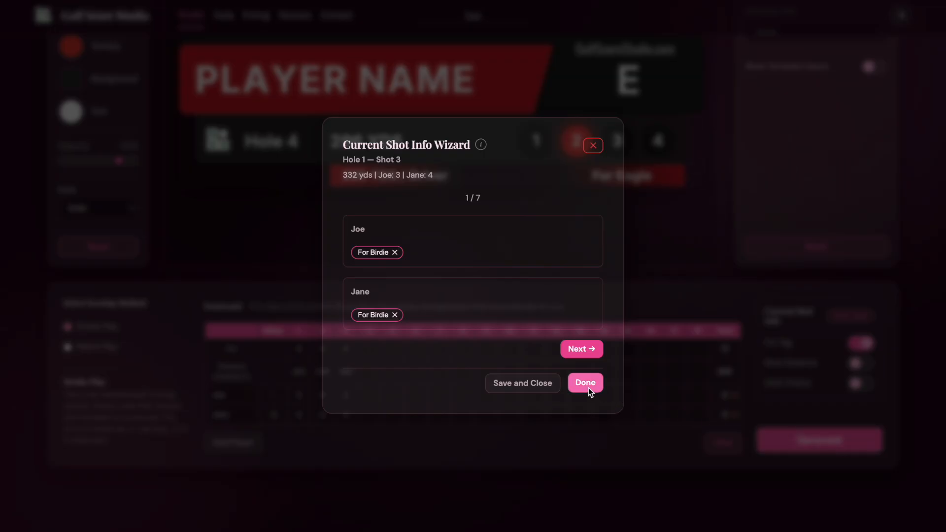
{"action": "left_click", "coordinate": [594, 146]}
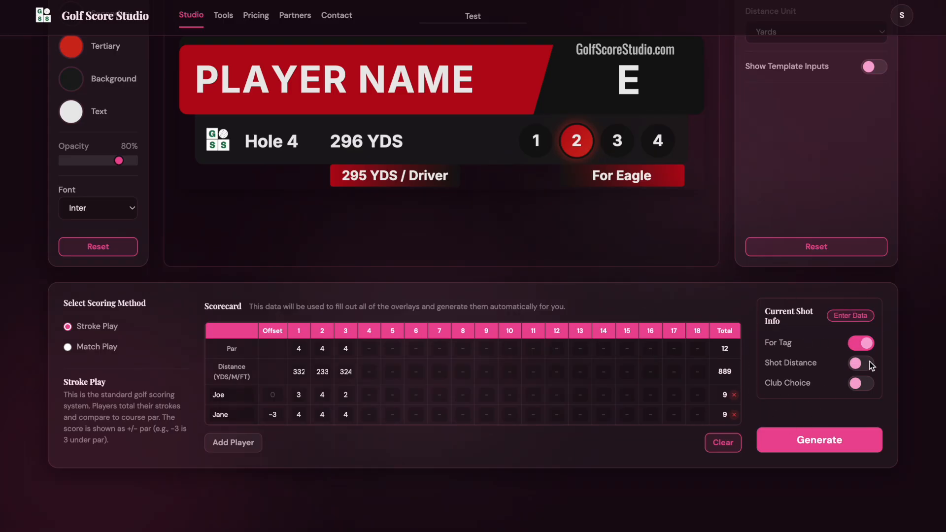
Step: Turn the For Tag option off and back on in the current shot info settings
{"action": "left_click", "coordinate": [865, 344]}
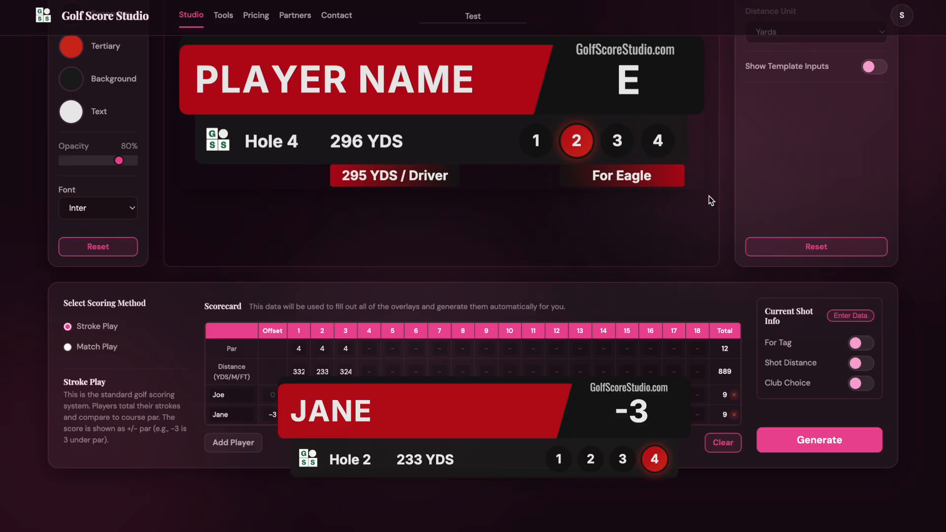
{"action": "left_click", "coordinate": [861, 343]}
Step: In the shot info wizard started by generating, remove the first player's For Eagle tag on hole 3, shot 2, and save and close
{"action": "left_click", "coordinate": [836, 437]}
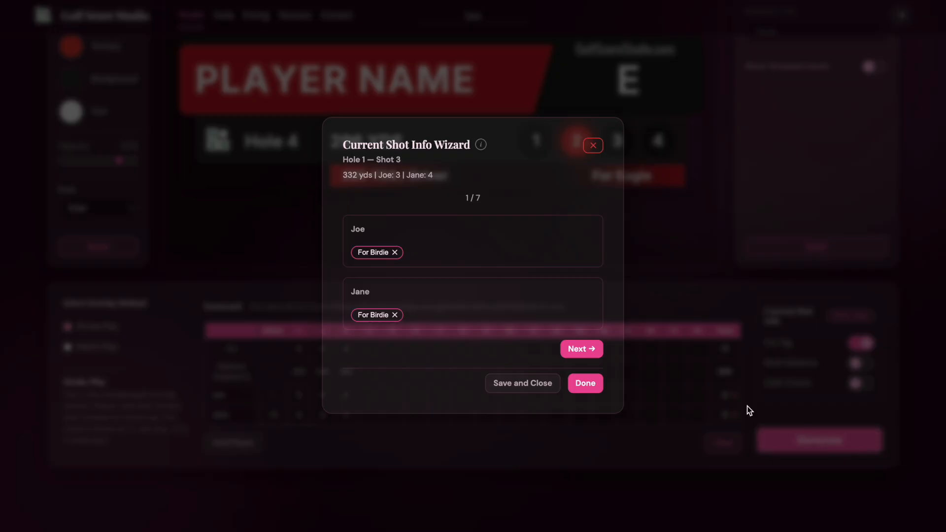
{"action": "left_click", "coordinate": [575, 349]}
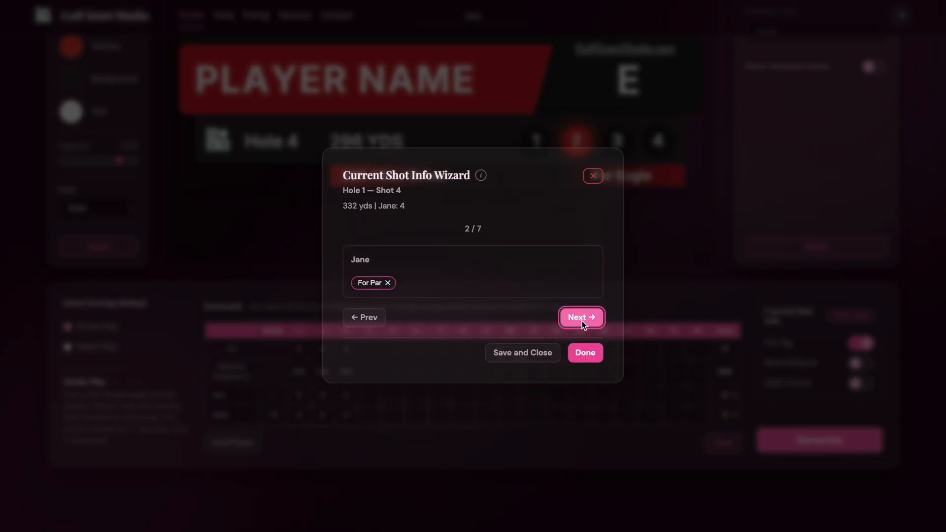
{"action": "left_click", "coordinate": [583, 320]}
{"action": "left_click", "coordinate": [583, 347]}
{"action": "left_click", "coordinate": [580, 347]}
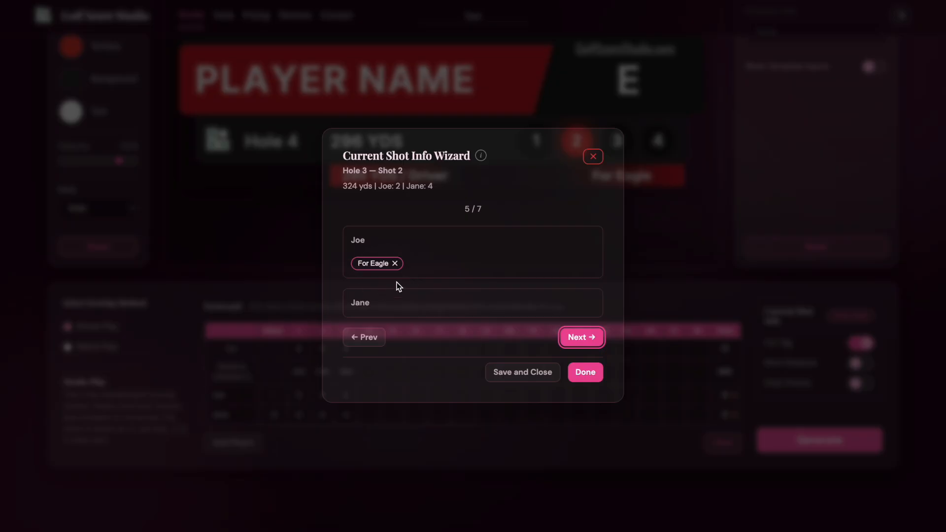
{"action": "left_click", "coordinate": [395, 264]}
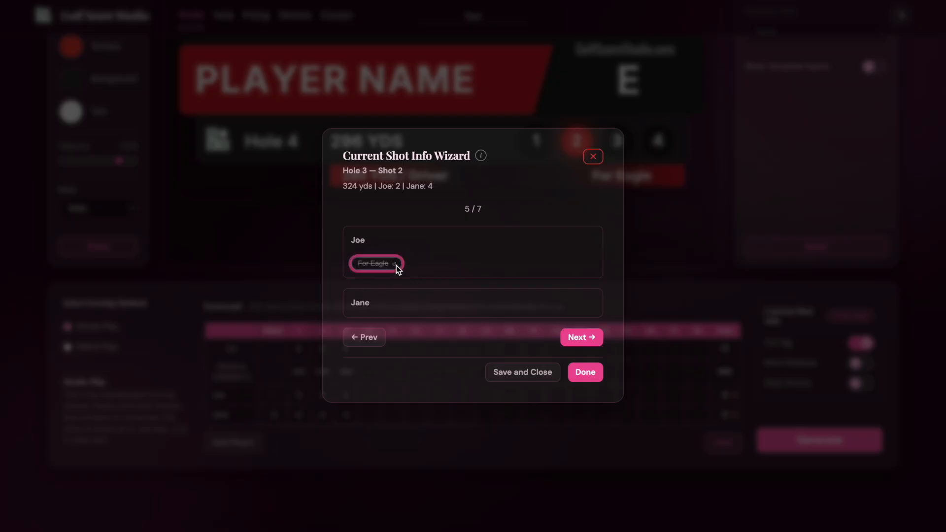
{"action": "left_click", "coordinate": [536, 373]}
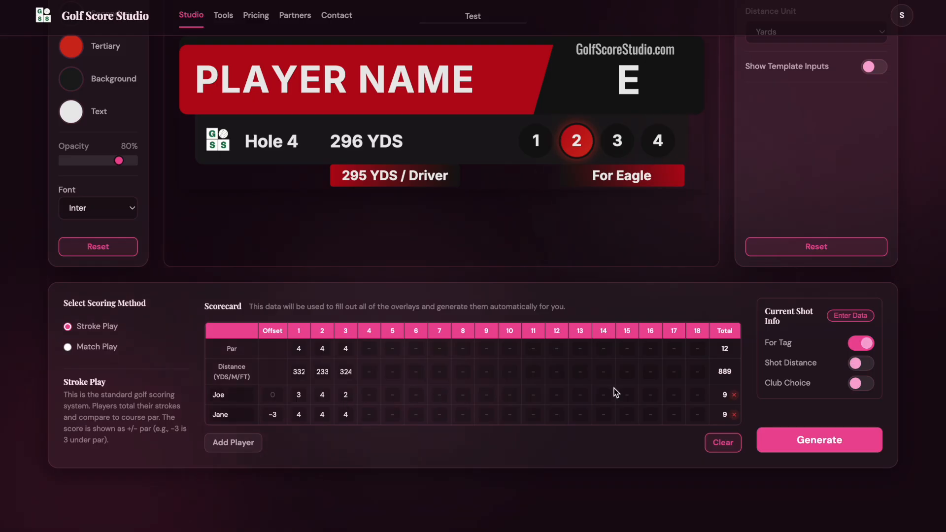
Step: Reopen the shot-by-shot data to review the first player's tag on hole 3, shot 2, and save and close it
{"action": "left_click", "coordinate": [850, 315]}
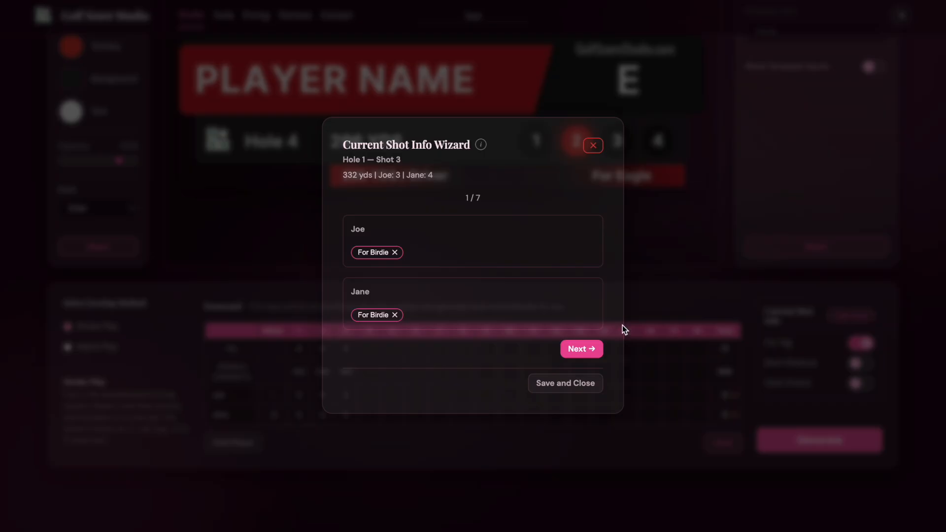
{"action": "left_click", "coordinate": [580, 340]}
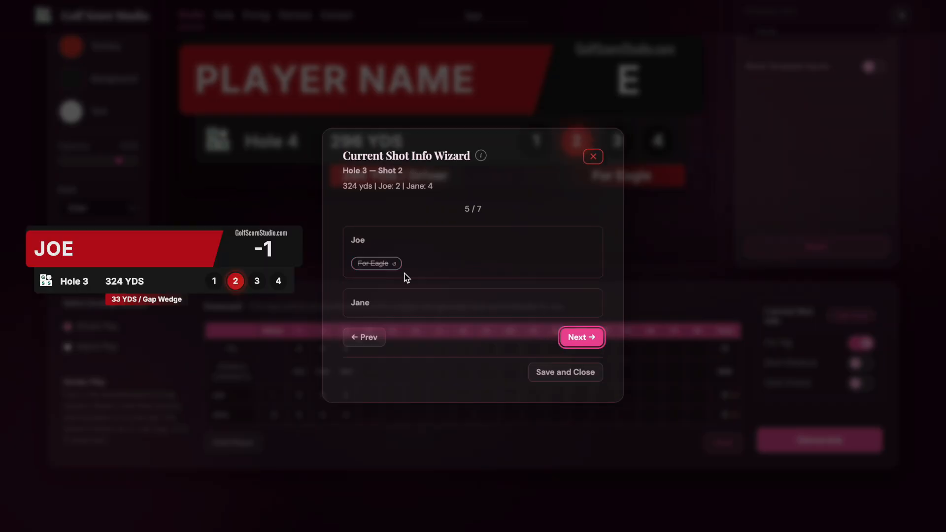
{"action": "left_click", "coordinate": [544, 371]}
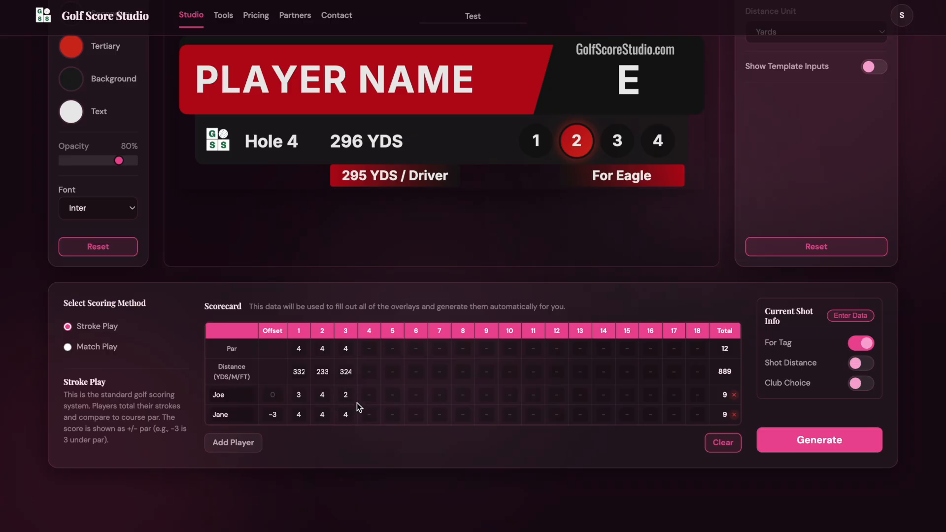
Step: Turn Shot Distance and Club Choice on and back off in the current shot info settings
{"action": "scroll", "coordinate": [353, 404], "scroll_direction": "up", "scroll_amount": 1}
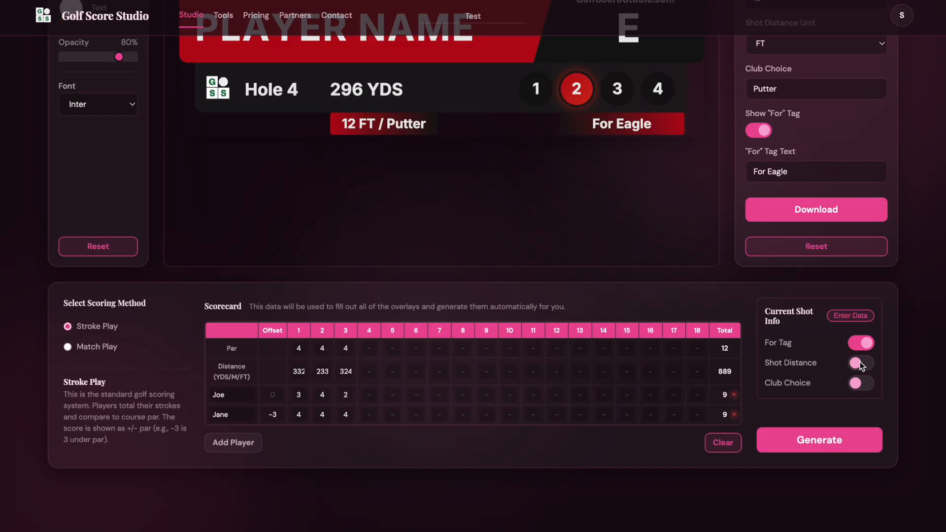
{"action": "left_click", "coordinate": [860, 364]}
{"action": "left_click", "coordinate": [862, 385]}
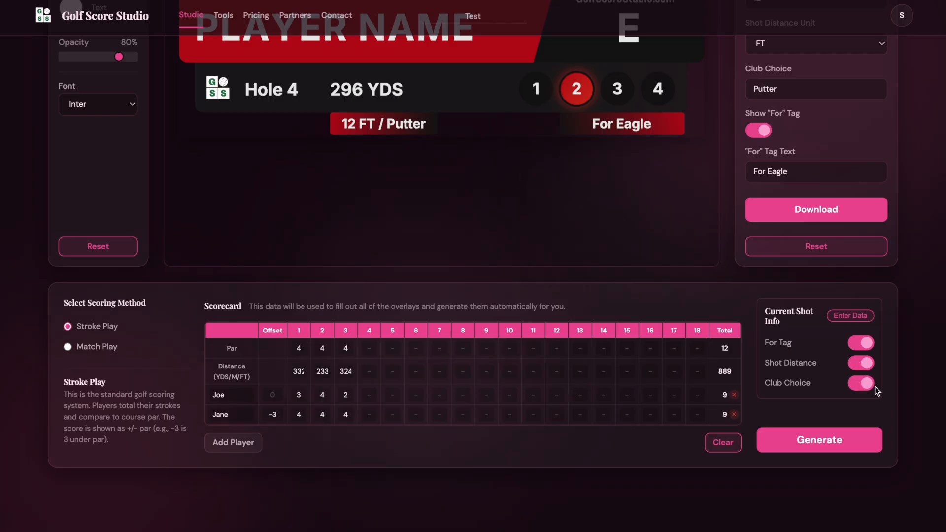
{"action": "left_click", "coordinate": [870, 388]}
{"action": "left_click", "coordinate": [865, 364]}
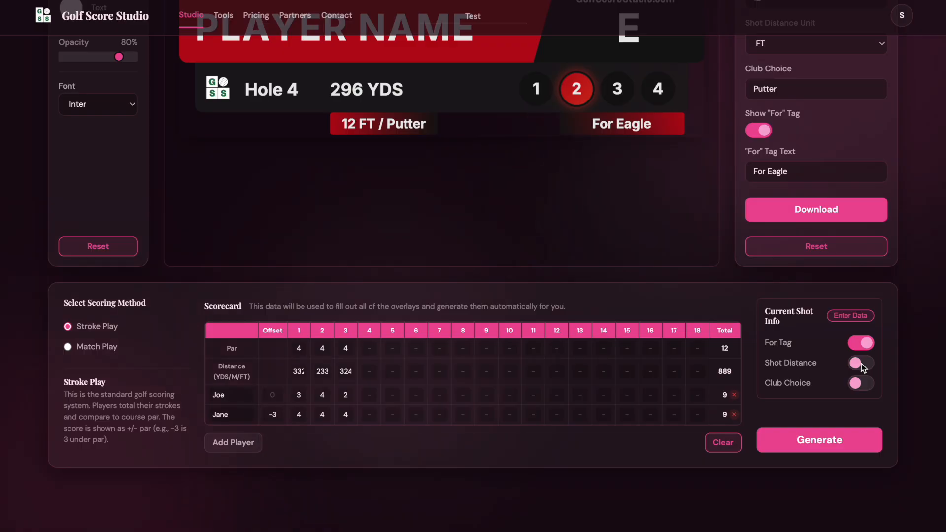
Step: Enable Shot Distance and Club Choice for the current shot info and open the shot-by-shot data entry
{"action": "left_click", "coordinate": [861, 364]}
{"action": "left_click", "coordinate": [862, 384]}
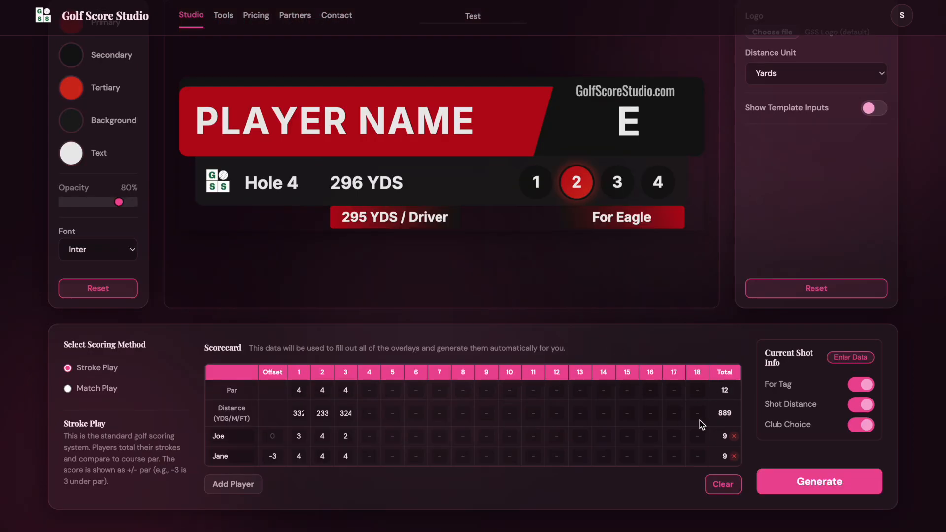
{"action": "left_click", "coordinate": [849, 358]}
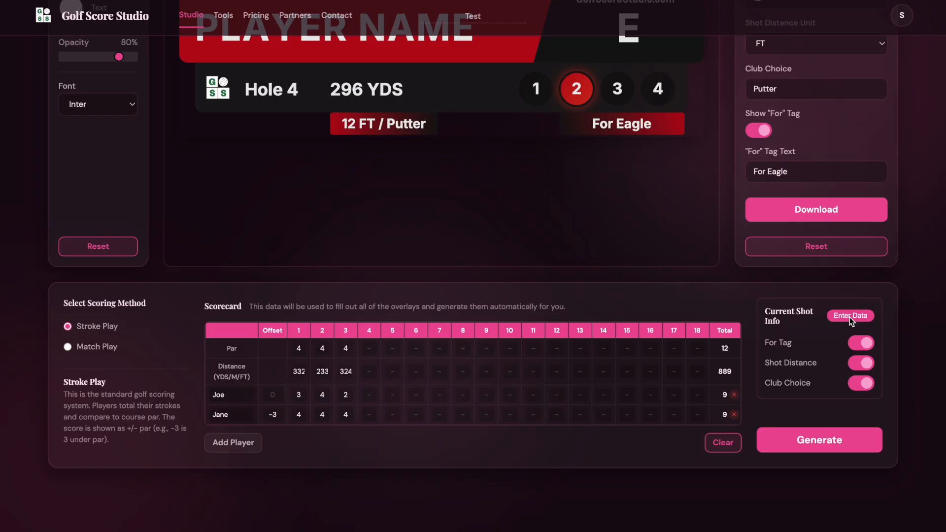
Step: Open the Current Shot Info Wizard, review its keyboard shortcuts and player fields on hole 1, shot 1, and save and close it
{"action": "left_click", "coordinate": [850, 316]}
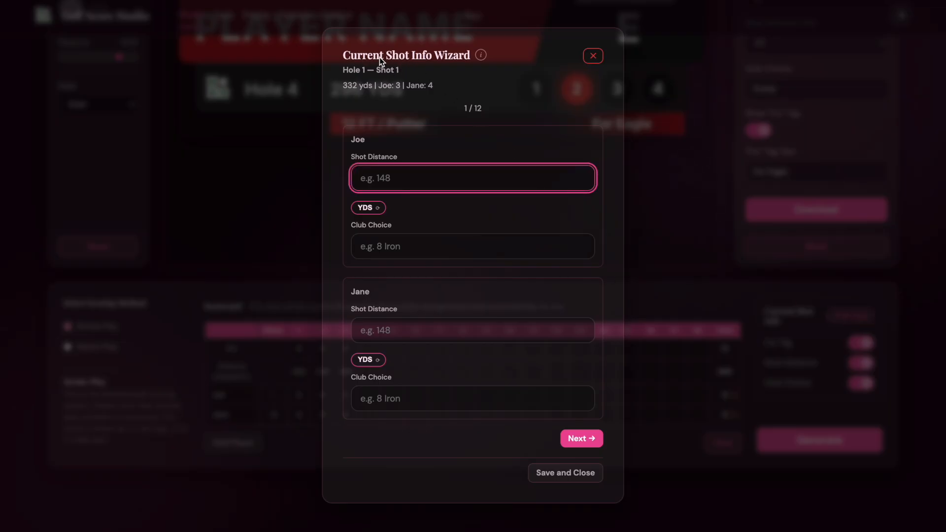
{"action": "left_click", "coordinate": [481, 55]}
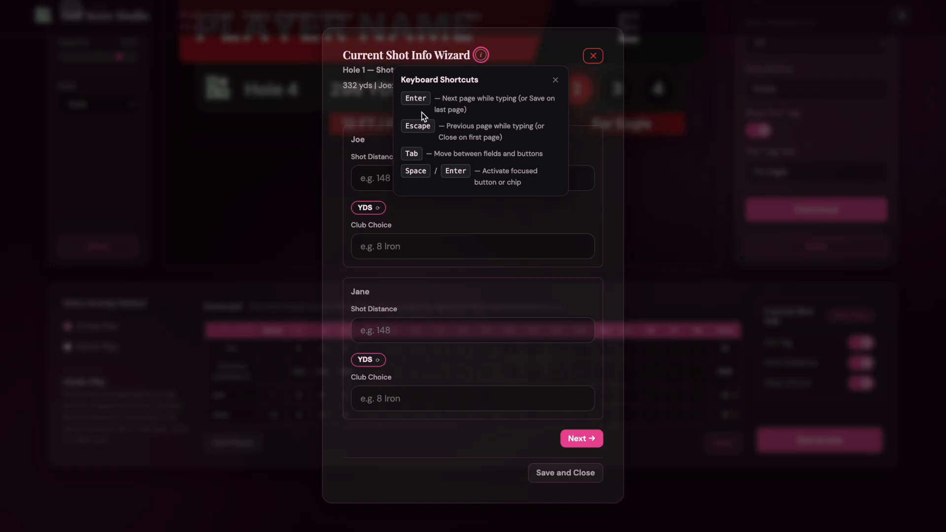
{"action": "left_click", "coordinate": [380, 176]}
{"action": "left_click", "coordinate": [397, 245]}
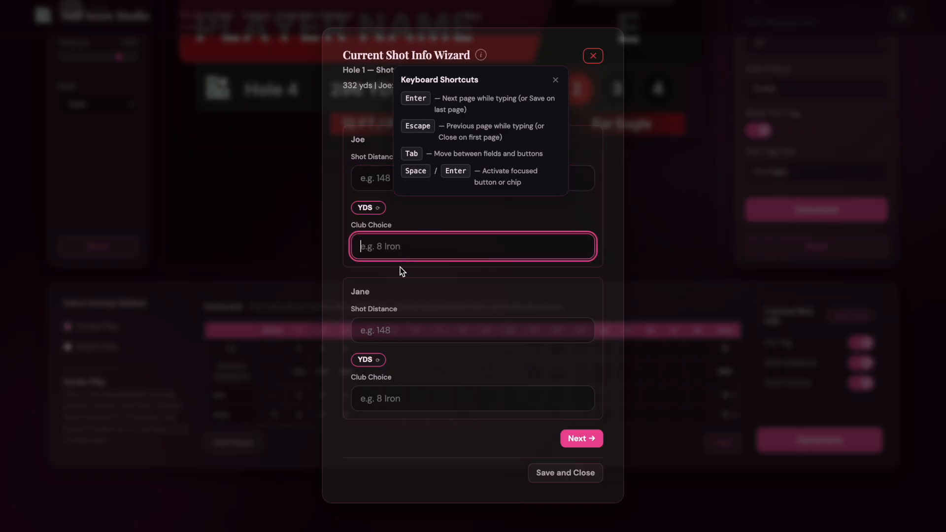
{"action": "left_click", "coordinate": [418, 399]}
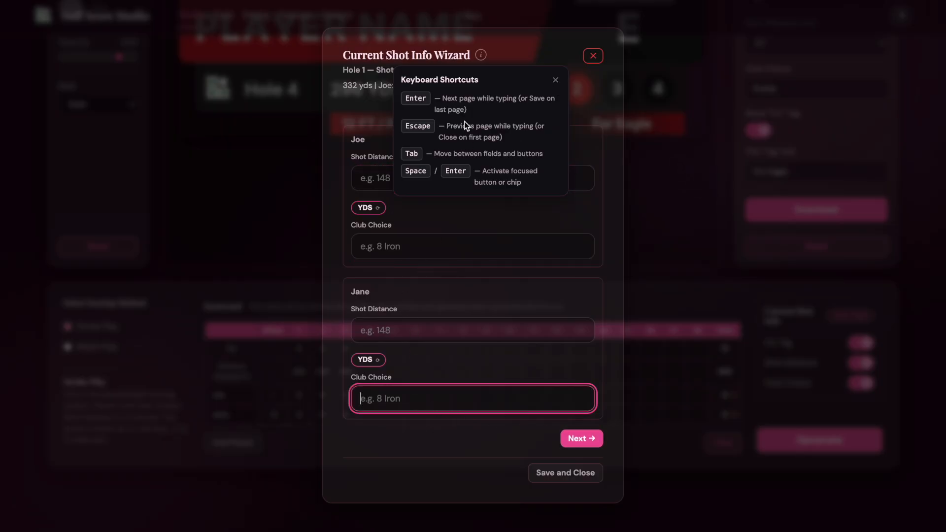
{"action": "left_click", "coordinate": [556, 80]}
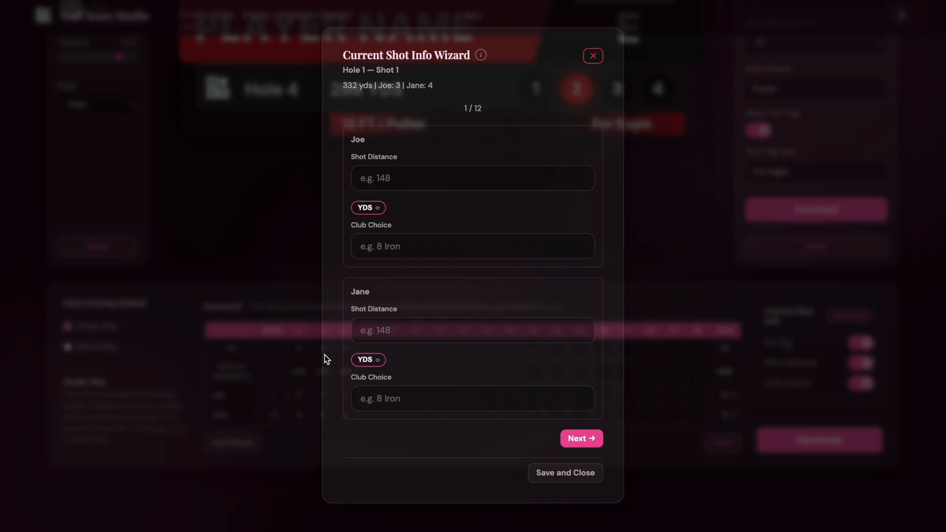
{"action": "left_click", "coordinate": [384, 184]}
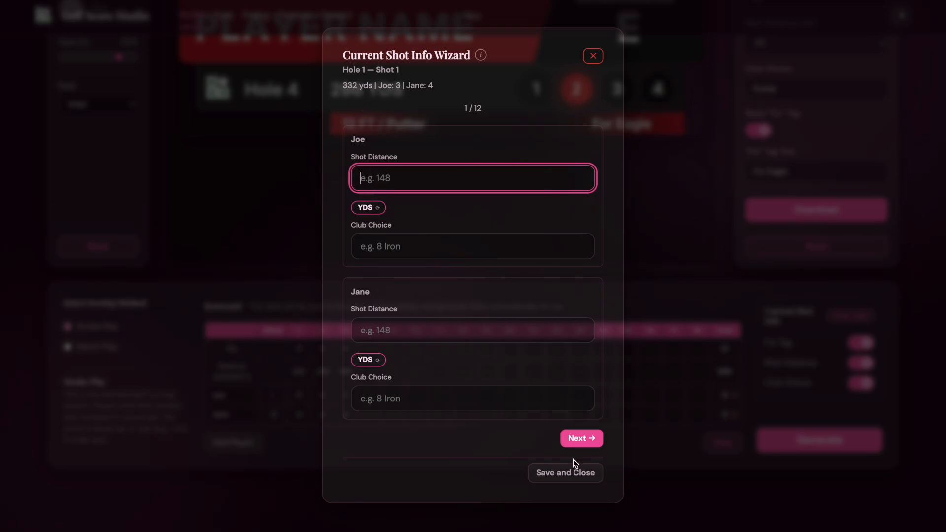
{"action": "left_click", "coordinate": [574, 477]}
Step: Set the stroke card template's current shot distance to 29
{"action": "scroll", "coordinate": [664, 206], "scroll_direction": "up", "scroll_amount": 2}
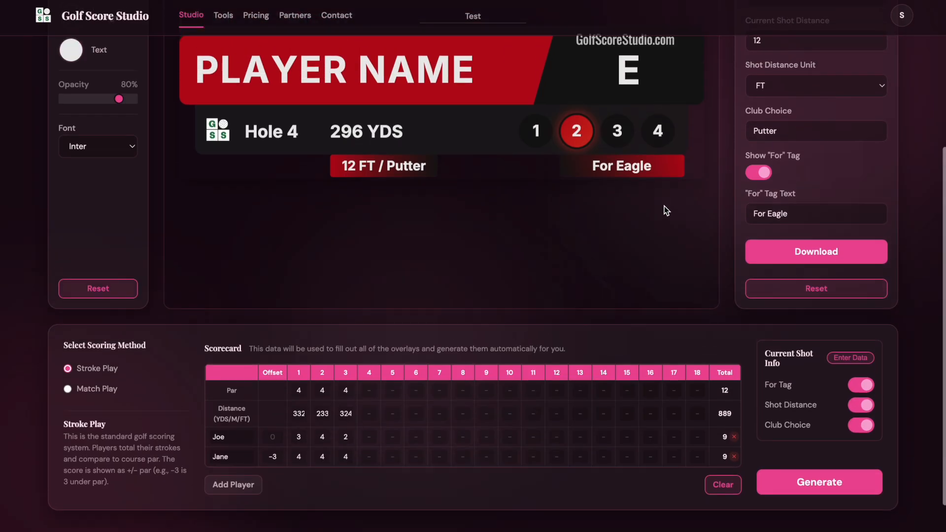
{"action": "scroll", "coordinate": [798, 187], "scroll_direction": "up", "scroll_amount": 4}
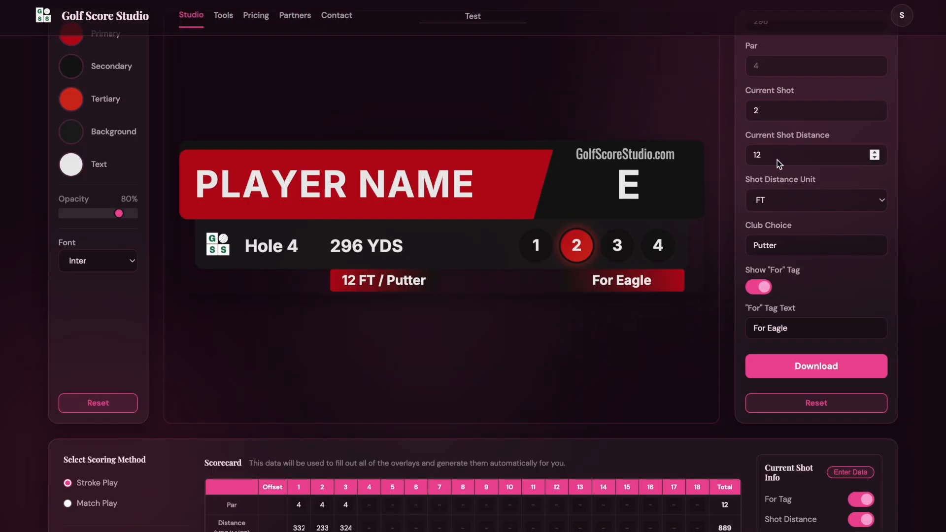
{"action": "left_click", "coordinate": [776, 157]}
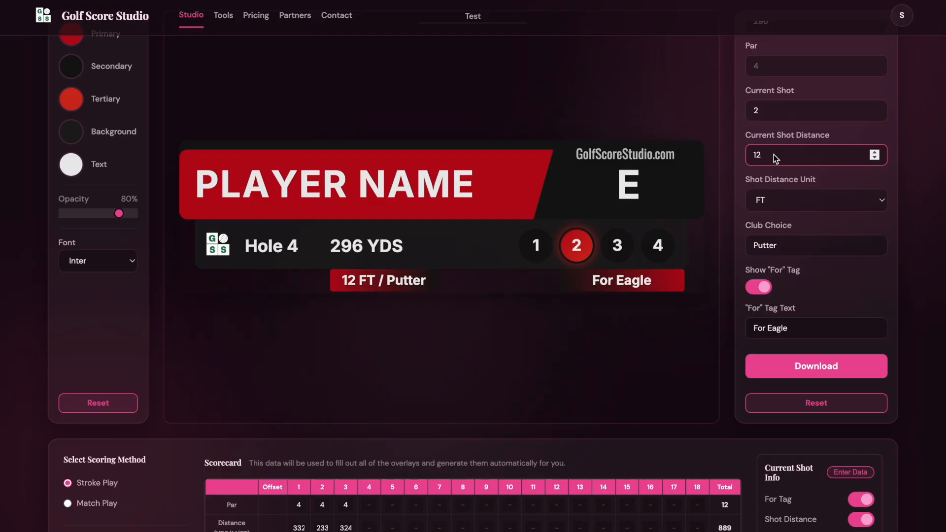
{"action": "key", "text": "BackSpace"}
{"action": "key", "text": "BackSpace"}
{"action": "type", "text": "29"}
{"action": "scroll", "coordinate": [788, 162], "scroll_direction": "up", "scroll_amount": 1}
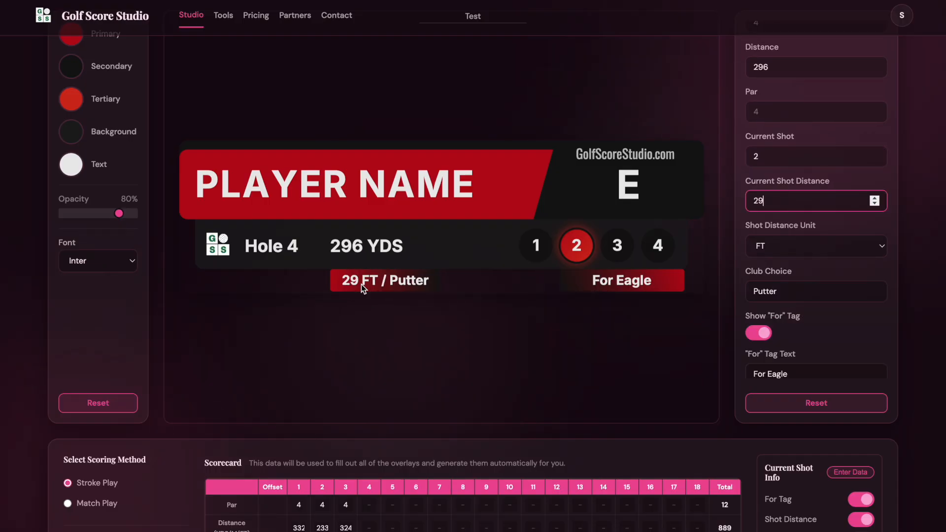
Step: Change the template's shot distance unit to YDS, club choice to Driver, and current shot distance to 295
{"action": "left_click", "coordinate": [777, 245]}
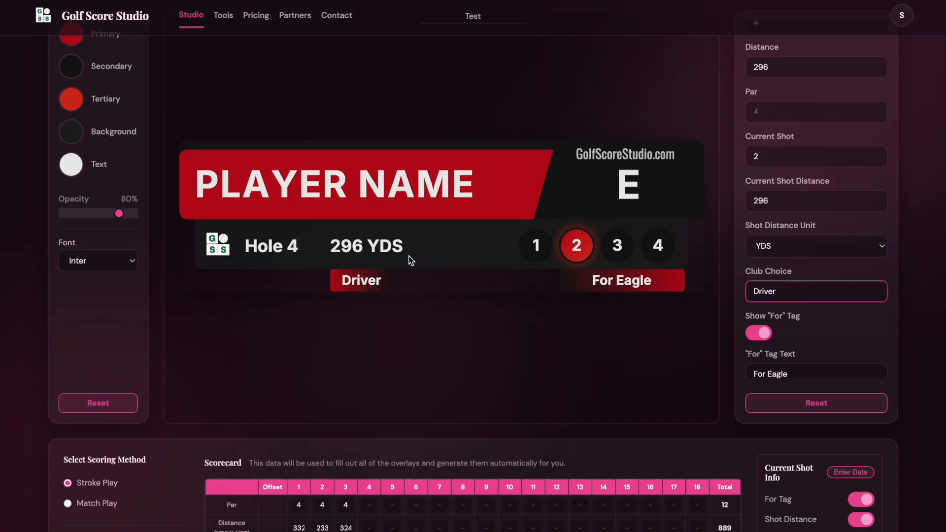
{"action": "left_click", "coordinate": [778, 207]}
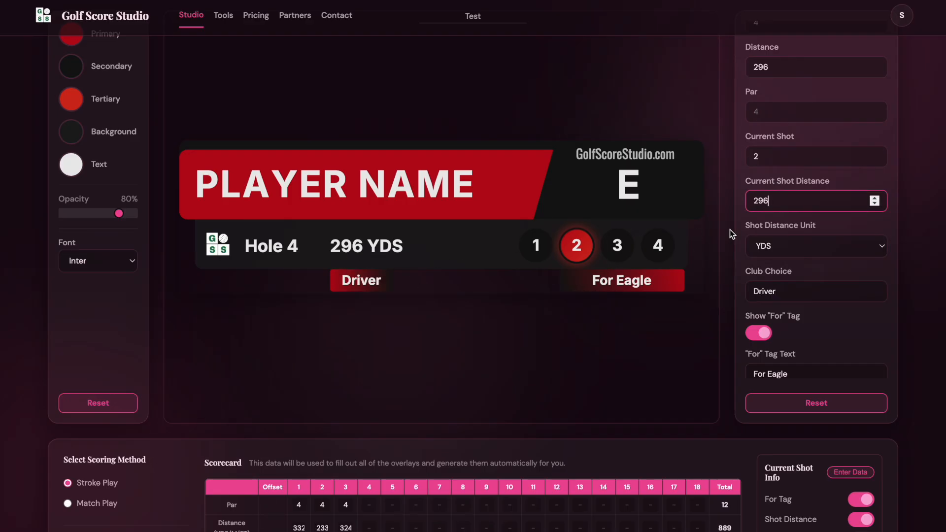
{"action": "key", "text": "Down"}
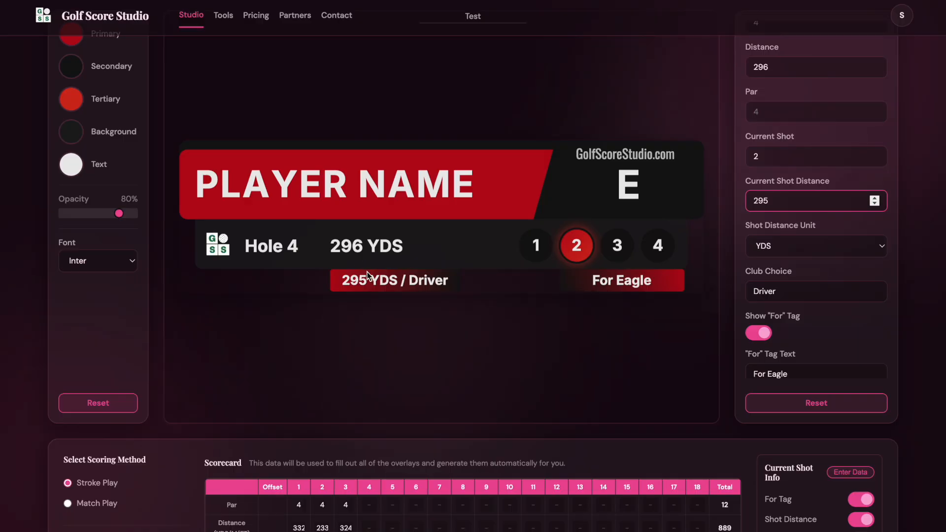
Step: Reopen the shot-by-shot data and set the first player's club choice on hole 1, shot 1 to Driver, without a shot distance
{"action": "scroll", "coordinate": [367, 276], "scroll_direction": "down", "scroll_amount": 4}
{"action": "left_click", "coordinate": [840, 316]}
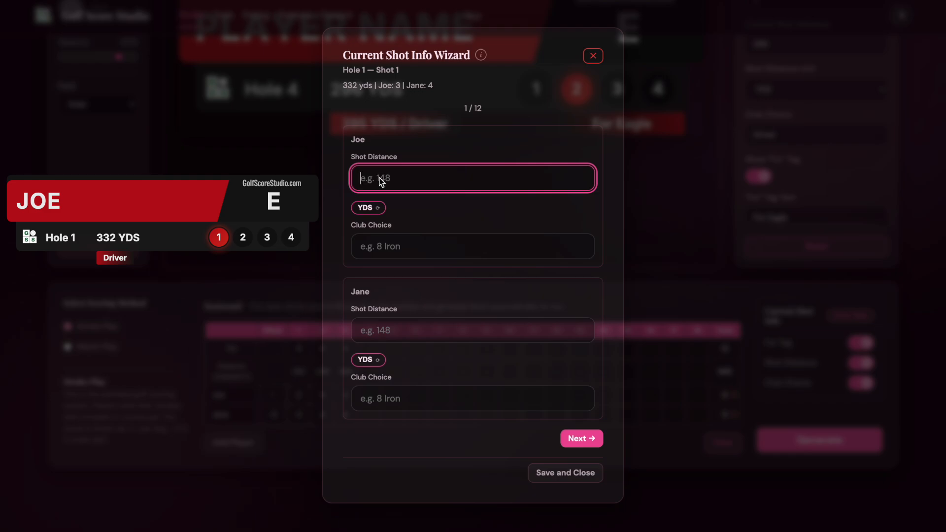
{"action": "left_click", "coordinate": [383, 249]}
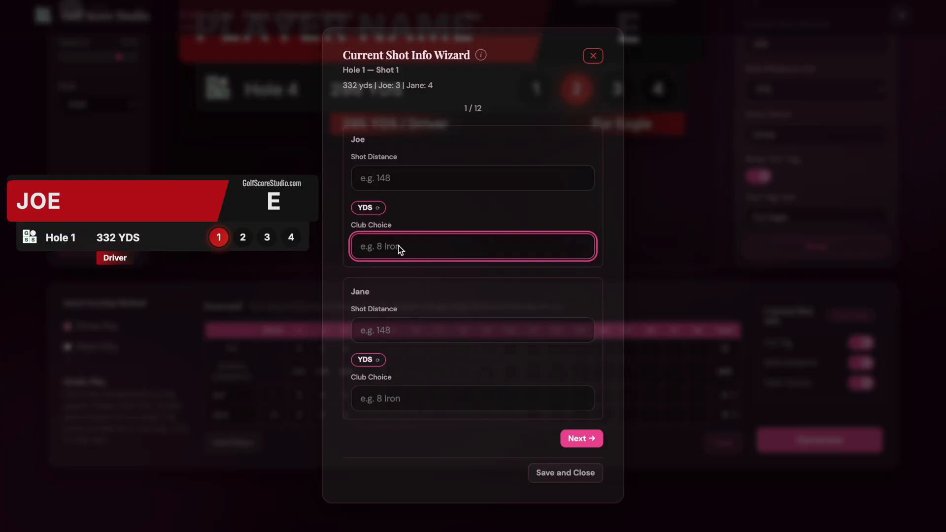
{"action": "type", "text": "Driver"}
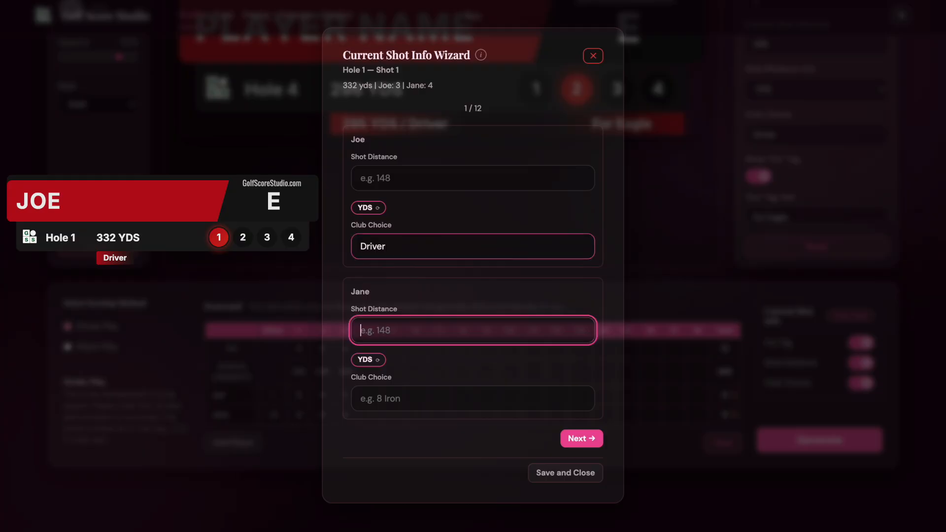
{"action": "key", "text": "Tab"}
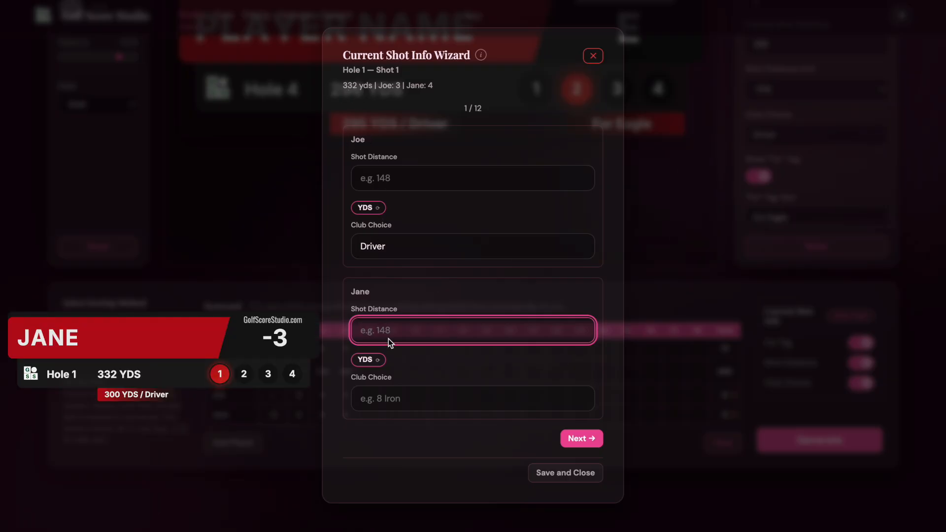
Step: Enter a 300 YDS shot distance and Driver for the second player on hole 1, shot 1, and advance to shot 2
{"action": "type", "text": "300"}
{"action": "key", "text": "Tab"}
{"action": "key", "text": "Tab"}
{"action": "type", "text": "Driver"}
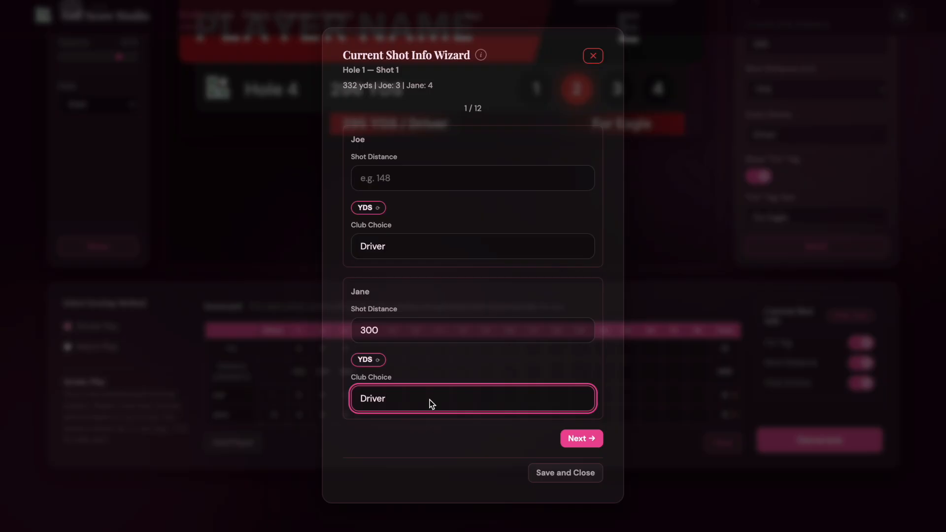
{"action": "key", "text": "Return"}
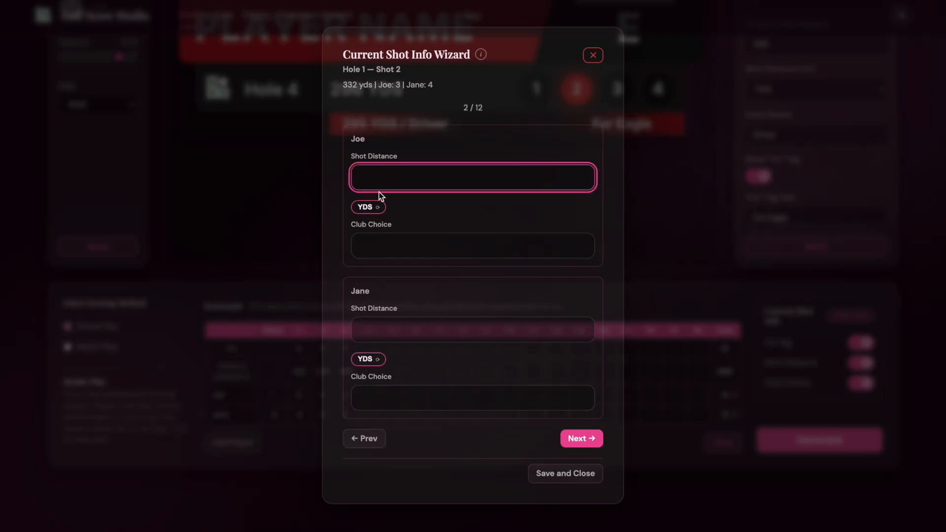
Step: Fill in hole 1, shot 2 with 12 YDS and Lob Wedge for the first player, 21 YDS and GW for the second
{"action": "key", "text": "shift+Return"}
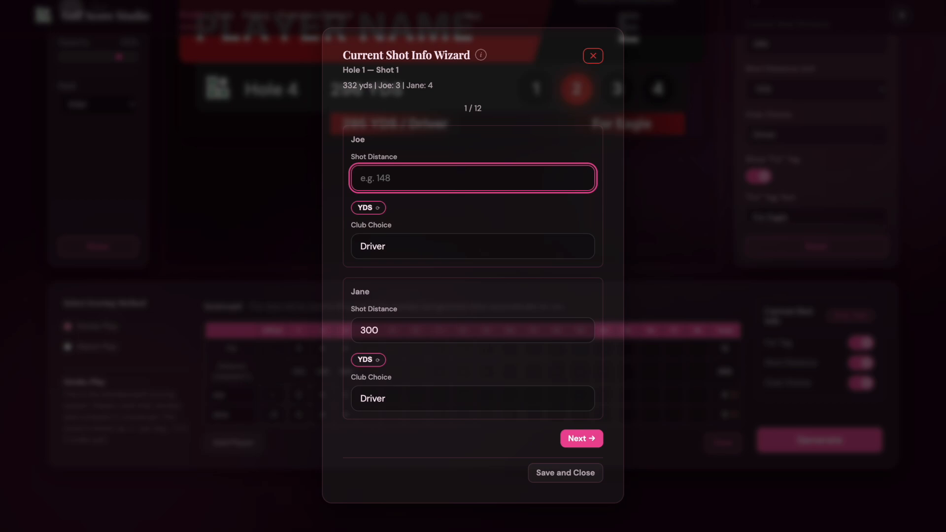
{"action": "key", "text": "Return"}
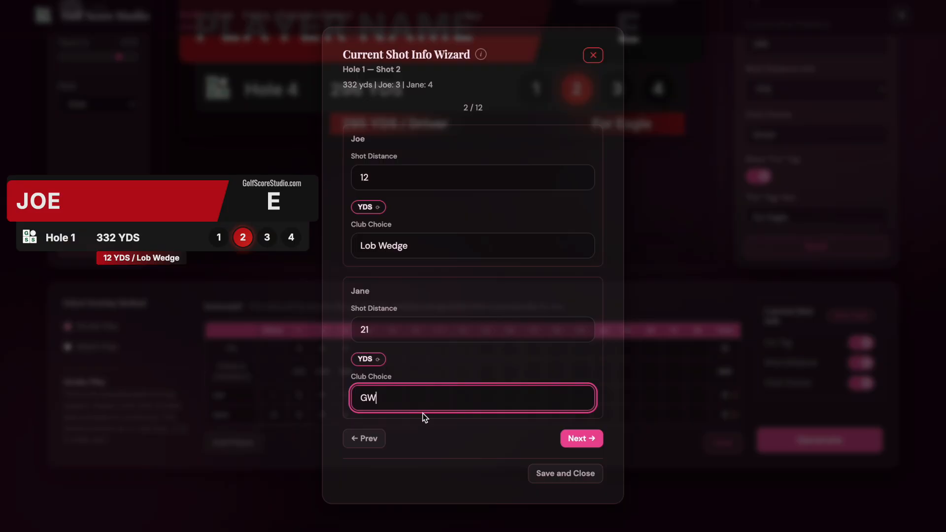
{"action": "key", "text": "Return"}
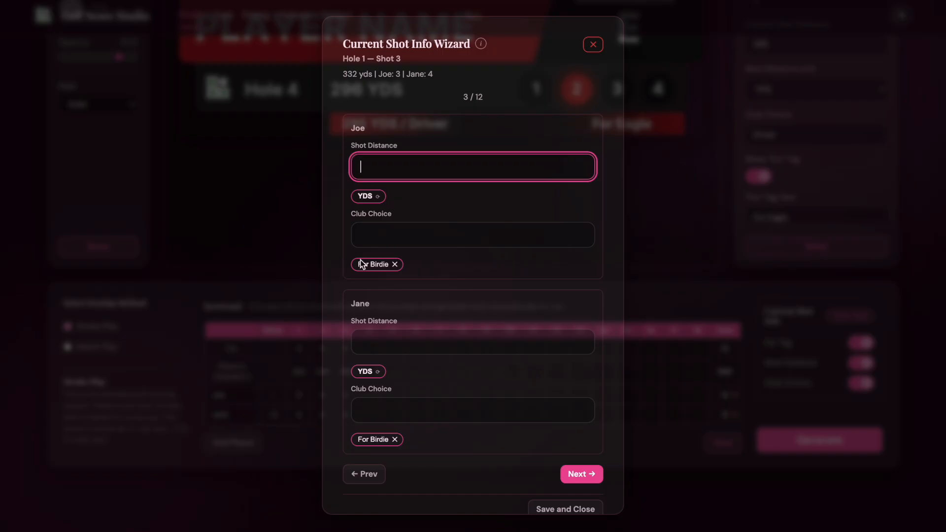
Step: Check the wizard's keyboard shortcuts and set the first player's shot distance on hole 1, shot 3 to 8 FT
{"action": "left_click", "coordinate": [481, 43]}
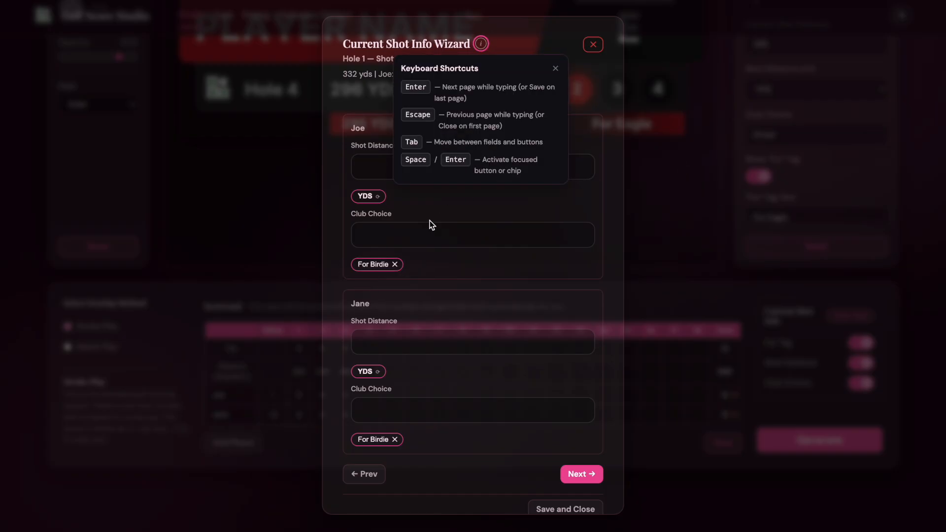
{"action": "left_click", "coordinate": [374, 249]}
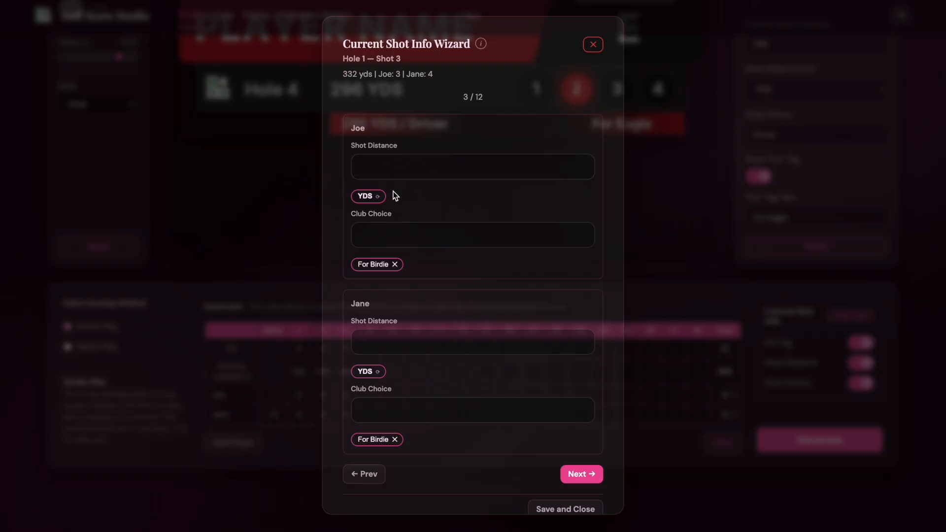
{"action": "left_click", "coordinate": [390, 175]}
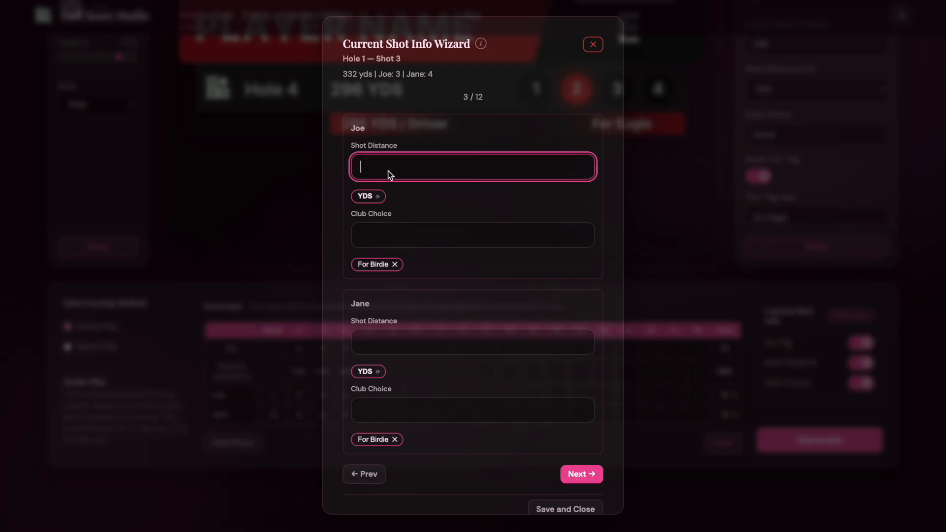
{"action": "type", "text": "8"}
{"action": "key", "text": "Tab"}
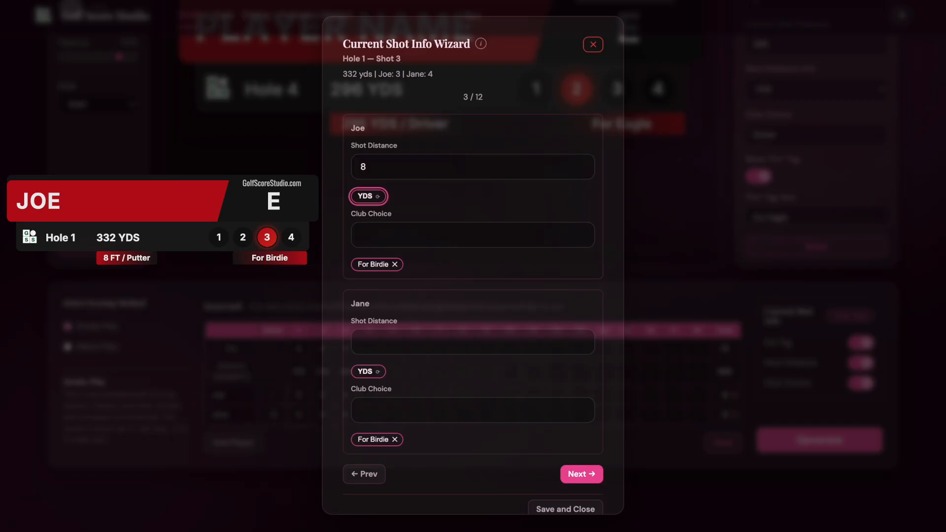
{"action": "key", "text": "space"}
{"action": "key", "text": "space"}
{"action": "key", "text": "space"}
{"action": "key", "text": "space"}
{"action": "key", "text": "space"}
Step: Set the first player's club choice on hole 1, shot 3 to Putter
{"action": "left_click", "coordinate": [383, 230]}
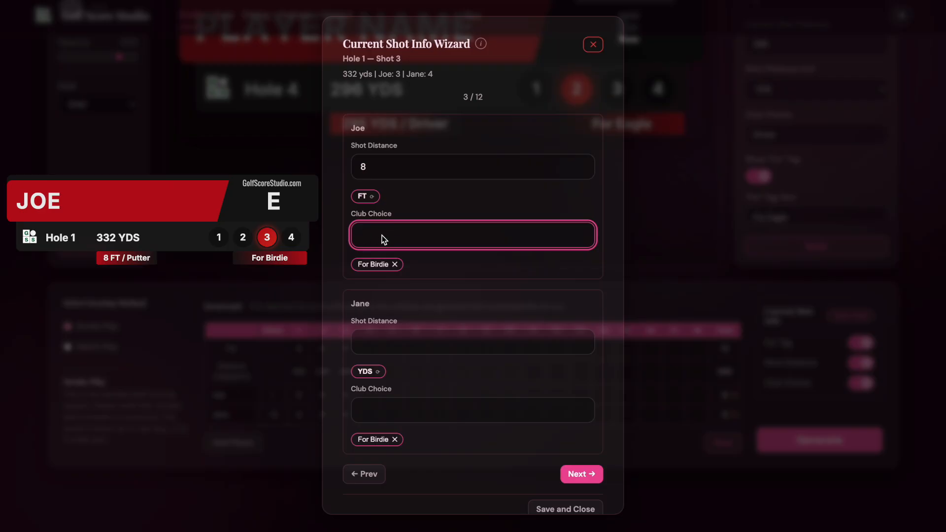
{"action": "type", "text": "Putter"}
{"action": "key", "text": "Tab"}
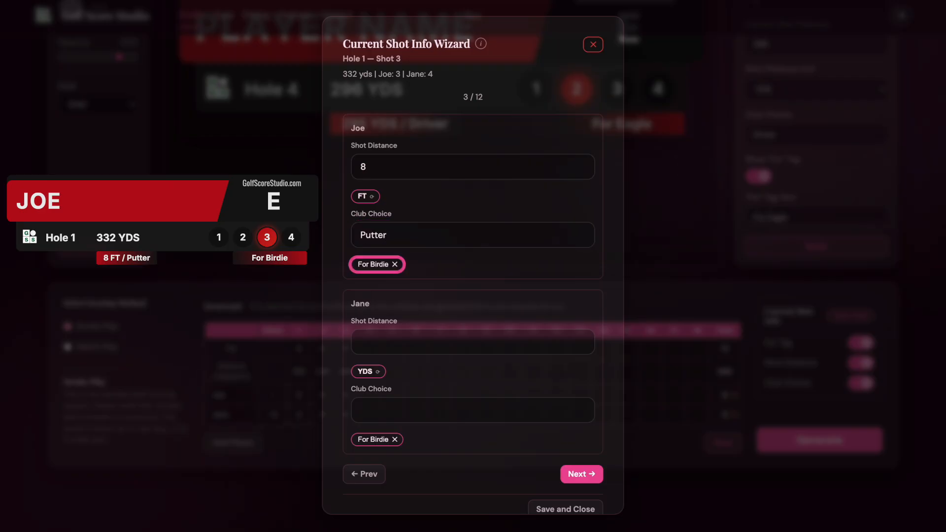
Step: Enter 22 FT and Putter for the second player on shot 3, toggle their For Birdie tag off and on, and advance
{"action": "key", "text": "Tab"}
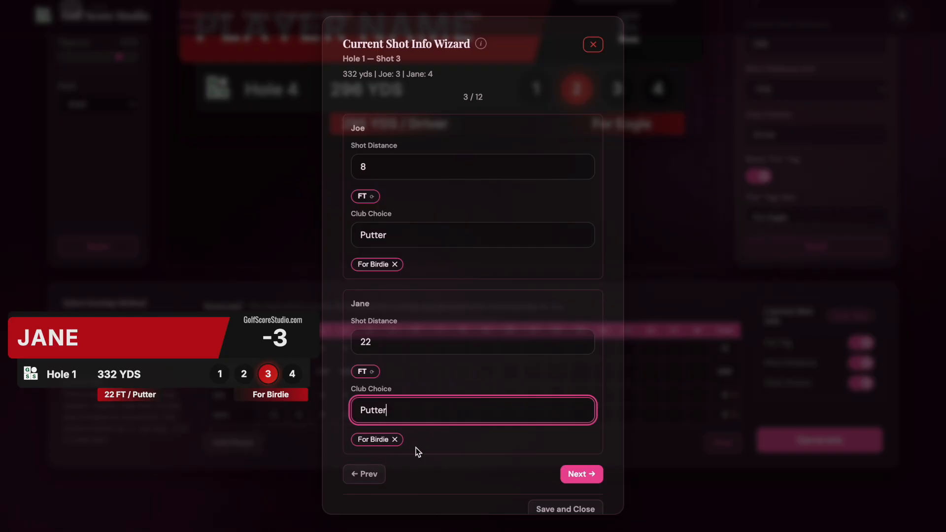
{"action": "left_click", "coordinate": [394, 440]}
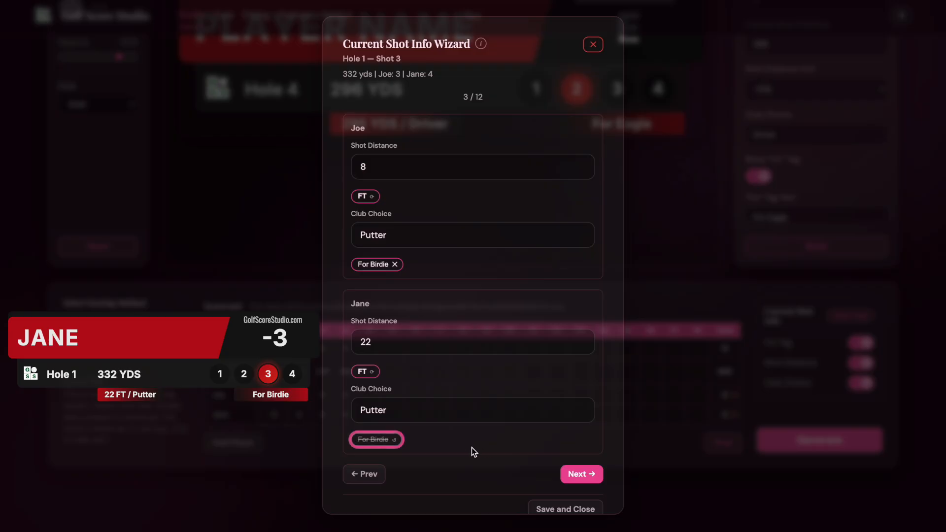
{"action": "left_click", "coordinate": [394, 440]}
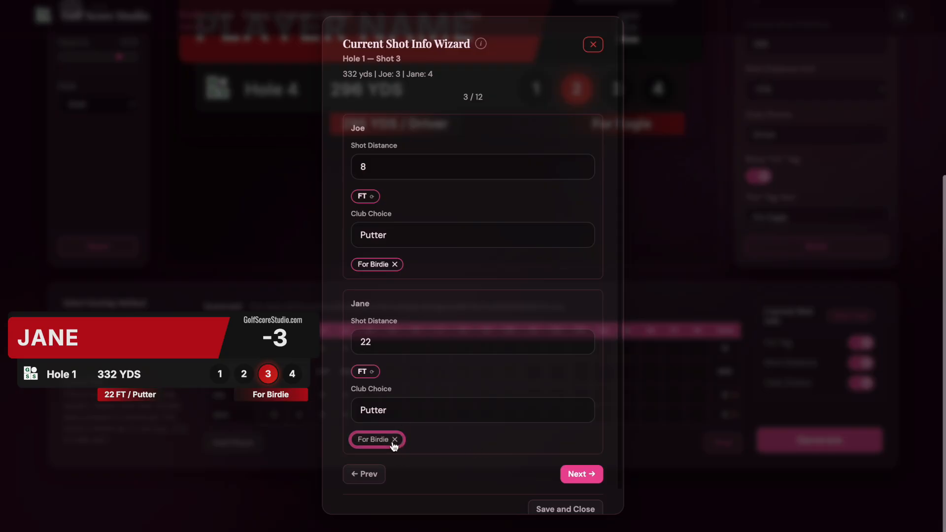
{"action": "left_click", "coordinate": [580, 477]}
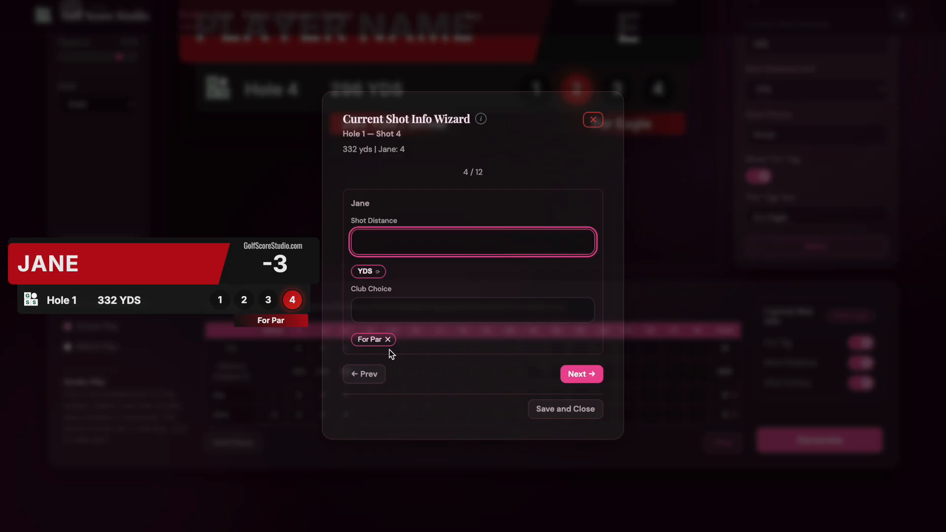
Step: Leave hole 1, shot 4 blank and set hole 2, shot 1 club choices to 5 Wood for the first player and Driver for the second
{"action": "left_click", "coordinate": [576, 376]}
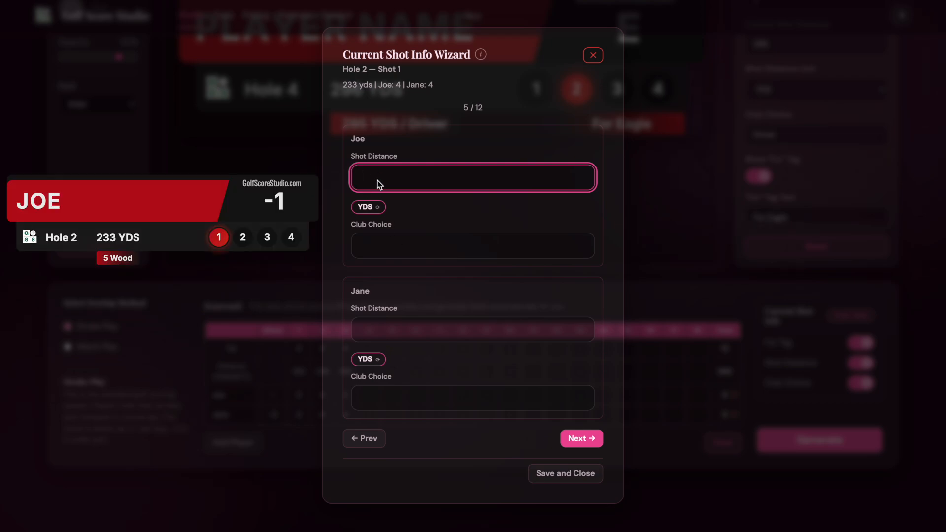
{"action": "key", "text": "Tab"}
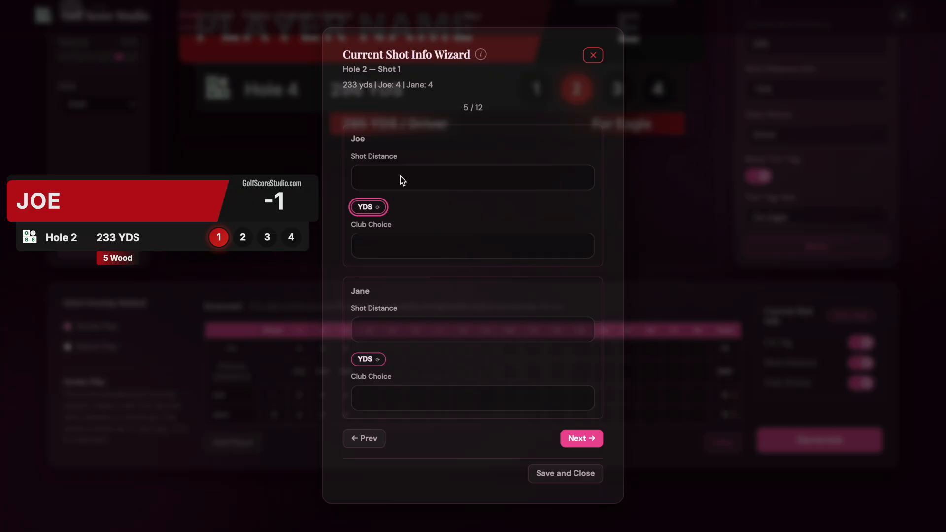
{"action": "key", "text": "Tab"}
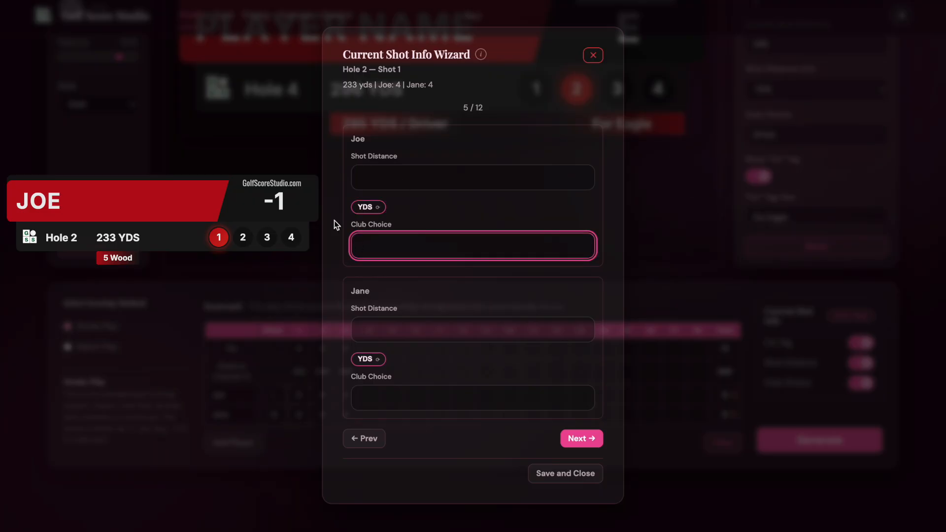
{"action": "type", "text": "Dr"}
{"action": "key", "text": "BackSpace"}
{"action": "key", "text": "BackSpace"}
{"action": "type", "text": "5 Wood"}
{"action": "key", "text": "Tab"}
{"action": "key", "text": "Tab"}
{"action": "key", "text": "Tab"}
{"action": "type", "text": "Driver"}
{"action": "key", "text": "Return"}
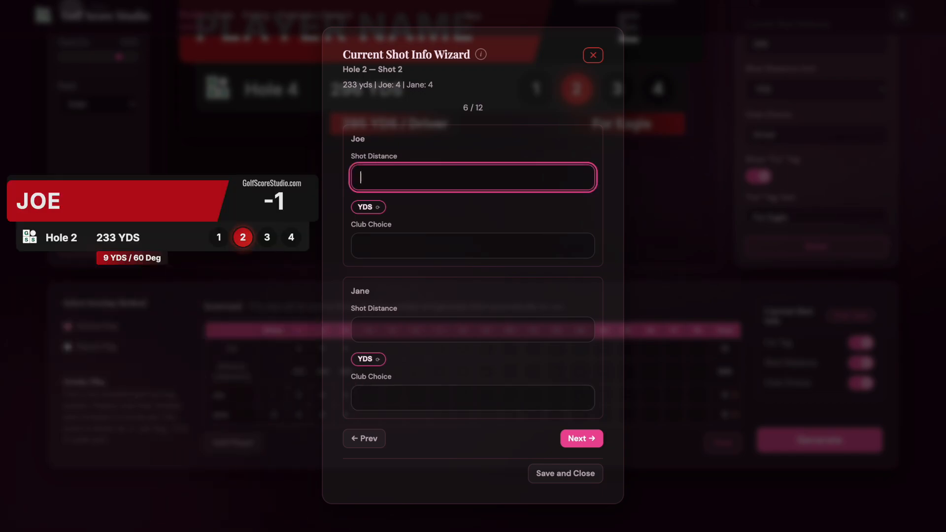
Step: Enter 9 YDS and 60 Deg for the first player on hole 2, shot 2
{"action": "type", "text": "9"}
{"action": "key", "text": "Tab"}
{"action": "key", "text": "Tab"}
{"action": "type", "text": "60 Deg"}
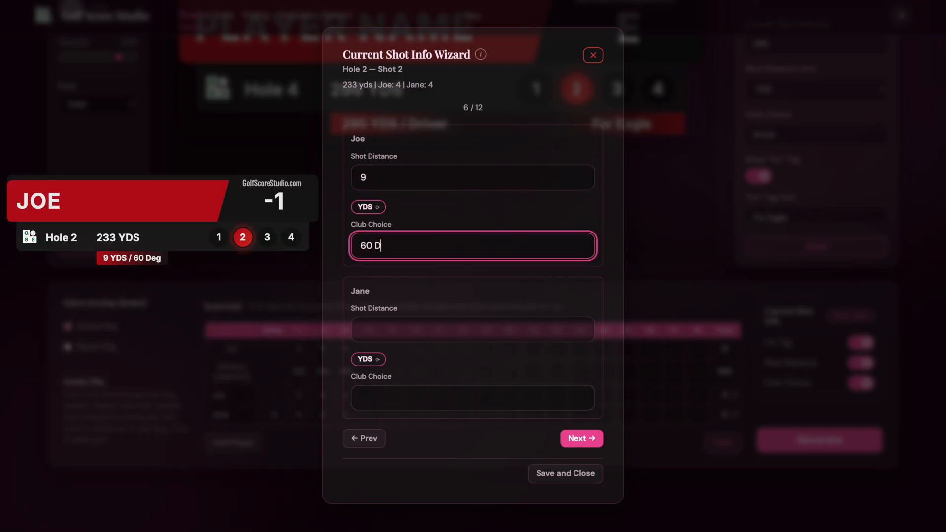
Step: Enter 12 YDS and LW for the second player on hole 2, shot 2, and advance to the following shot
{"action": "key", "text": "Tab"}
{"action": "type", "text": "12"}
{"action": "key", "text": "Tab"}
{"action": "key", "text": "Tab"}
{"action": "type", "text": "LW"}
{"action": "key", "text": "Tab"}
{"action": "key", "text": "Tab"}
{"action": "key", "text": "Return"}
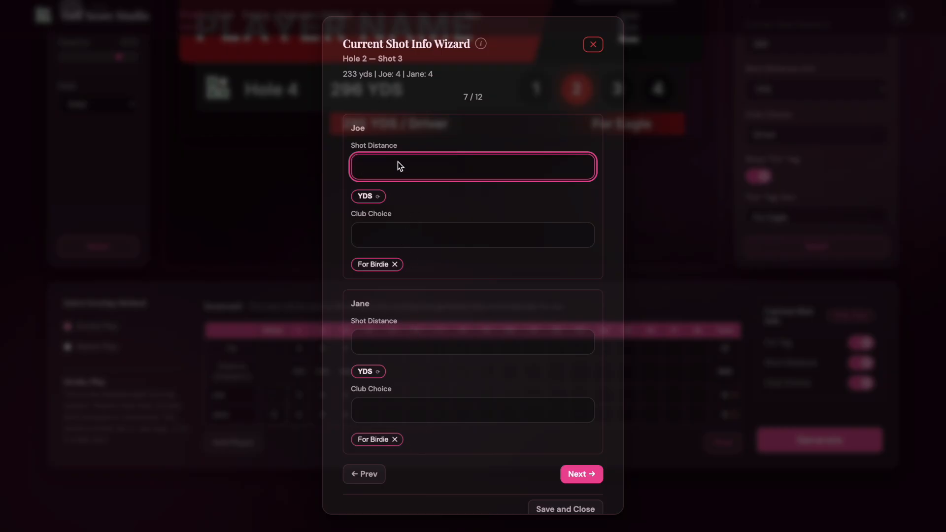
Step: Enter 5 FT and Putter for the first player on hole 2, shot 3, keeping the For Birdie tag
{"action": "type", "text": "5"}
{"action": "key", "text": "Tab"}
{"action": "key", "text": "space"}
{"action": "key", "text": "Tab"}
{"action": "type", "text": "Putter"}
{"action": "key", "text": "Tab"}
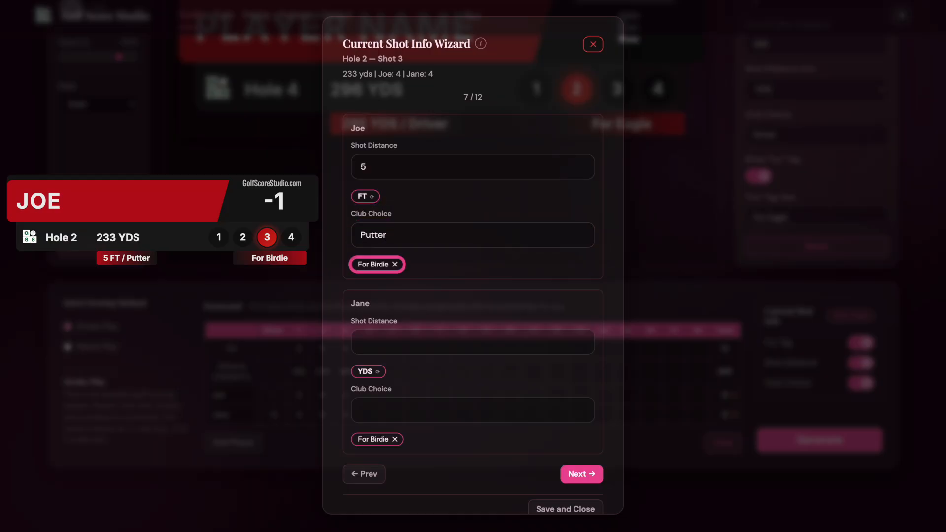
Step: Enter 13 FT and Putter for the second player on hole 2, shot 3
{"action": "key", "text": "Tab"}
{"action": "type", "text": "3"}
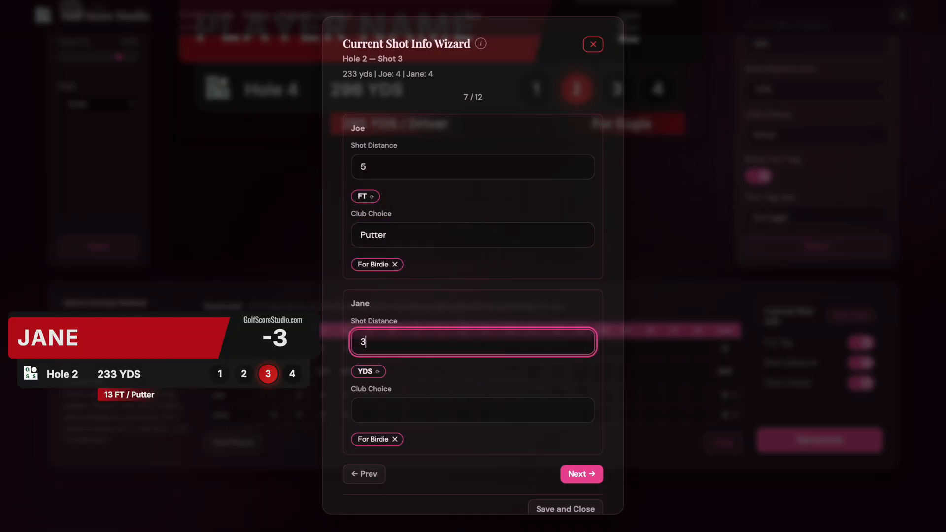
{"action": "key", "text": "BackSpace"}
{"action": "type", "text": "13"}
{"action": "key", "text": "Tab"}
{"action": "key", "text": "space"}
{"action": "key", "text": "space"}
{"action": "key", "text": "Tab"}
{"action": "type", "text": "Putter"}
{"action": "key", "text": "Tab"}
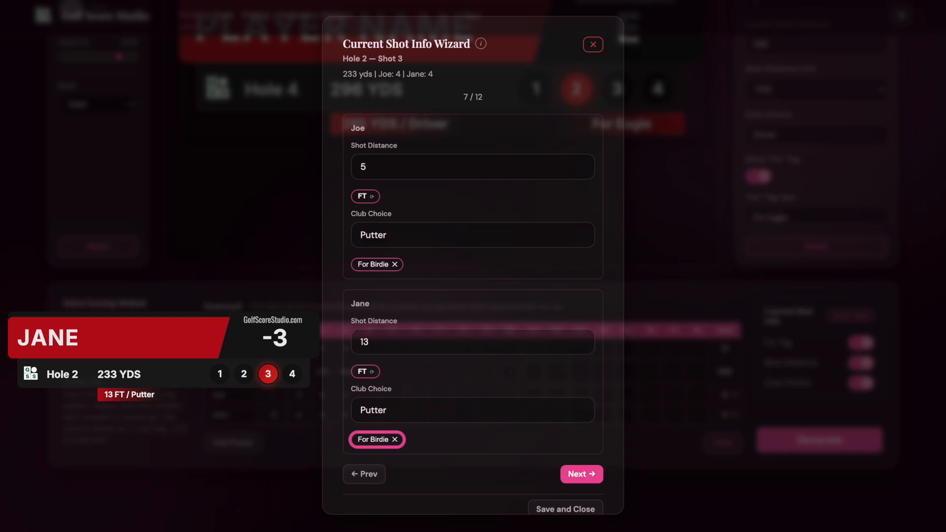
Step: Remove the second player's For Birdie tag on hole 2, shot 3 and For Par tag on shot 4, and advance to hole 3
{"action": "key", "text": "space"}
{"action": "left_click", "coordinate": [581, 474]}
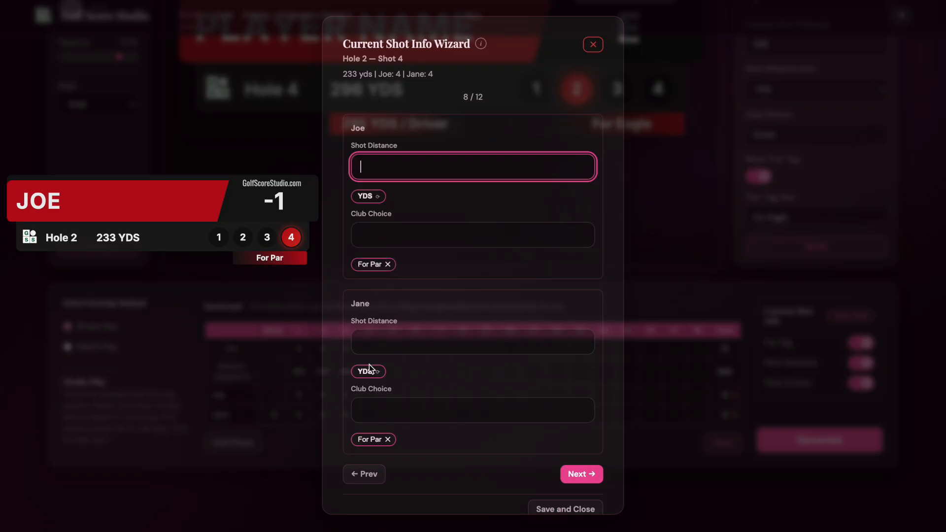
{"action": "left_click", "coordinate": [389, 442]}
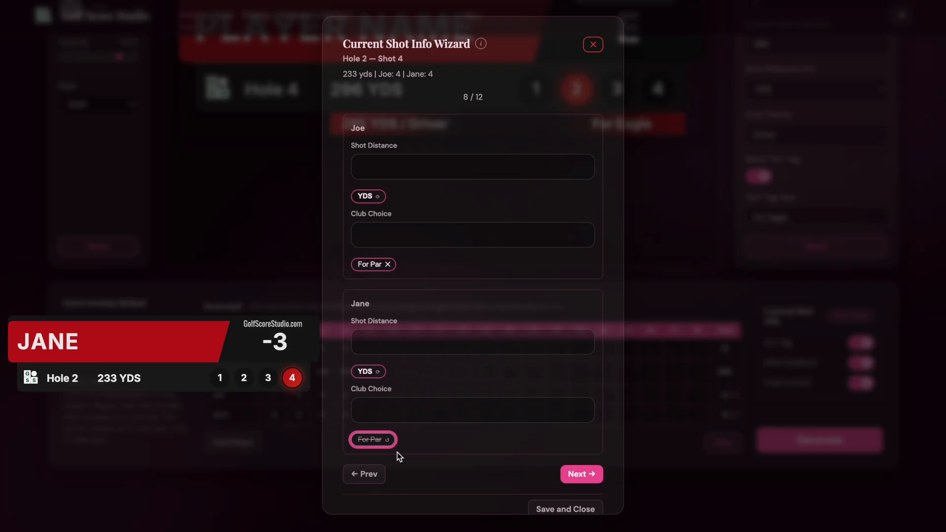
{"action": "left_click", "coordinate": [582, 474]}
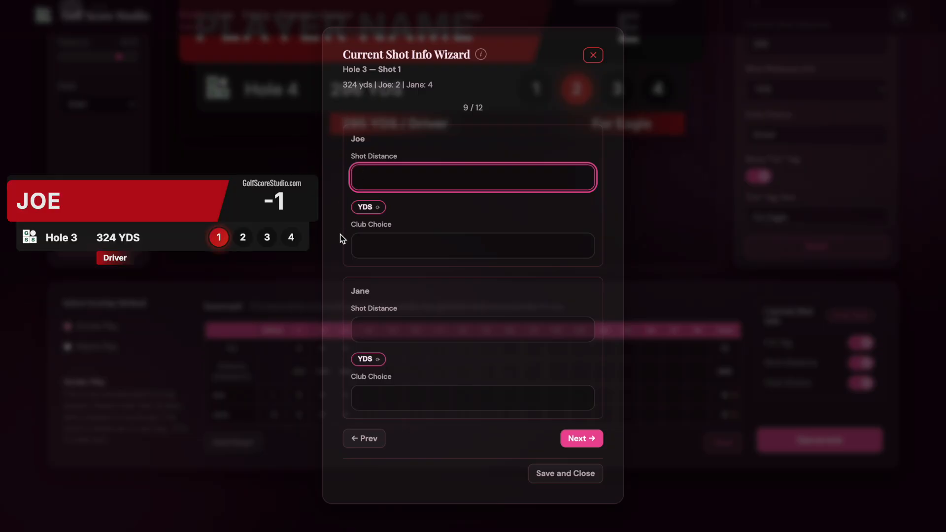
Step: Set both players' club choices on hole 3, shot 1 to Driver and advance to shot 2
{"action": "key", "text": "Tab"}
{"action": "key", "text": "Tab"}
{"action": "type", "text": "Driver"}
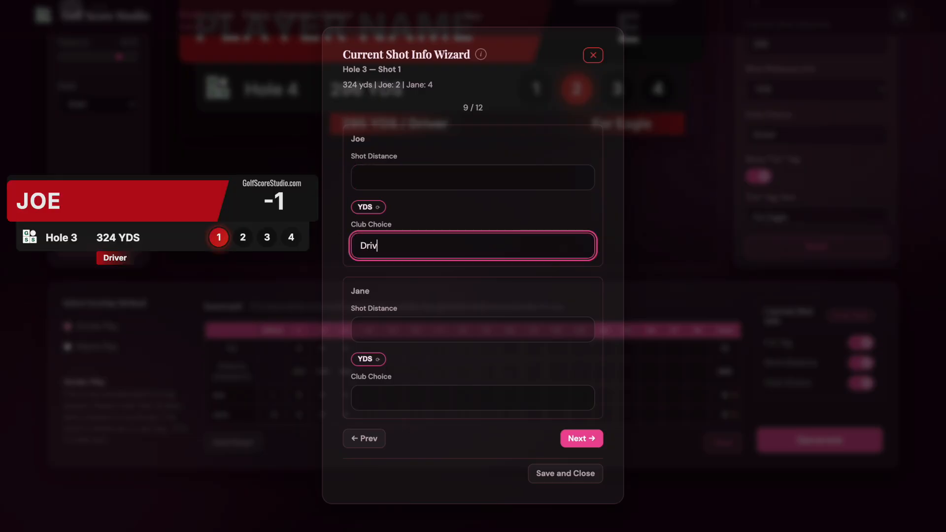
{"action": "key", "text": "Tab"}
{"action": "key", "text": "Tab"}
{"action": "key", "text": "Tab"}
{"action": "type", "text": "Driver"}
{"action": "key", "text": "Return"}
Step: Enter 33 YDS and Gap Wedge for the first player on hole 3, shot 2, and remove the For Eagle tag
{"action": "type", "text": "33"}
{"action": "key", "text": "Tab"}
{"action": "key", "text": "Tab"}
{"action": "type", "text": "Gap Wedge"}
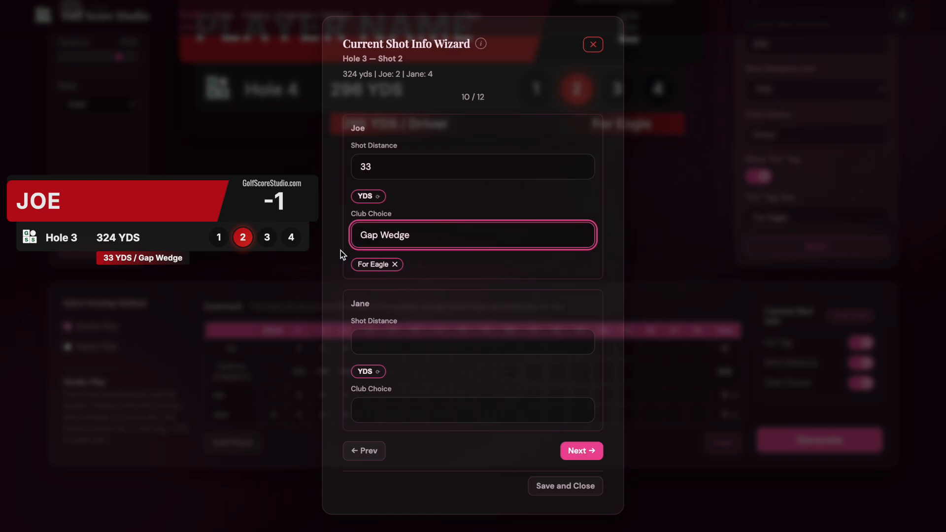
{"action": "left_click", "coordinate": [395, 266]}
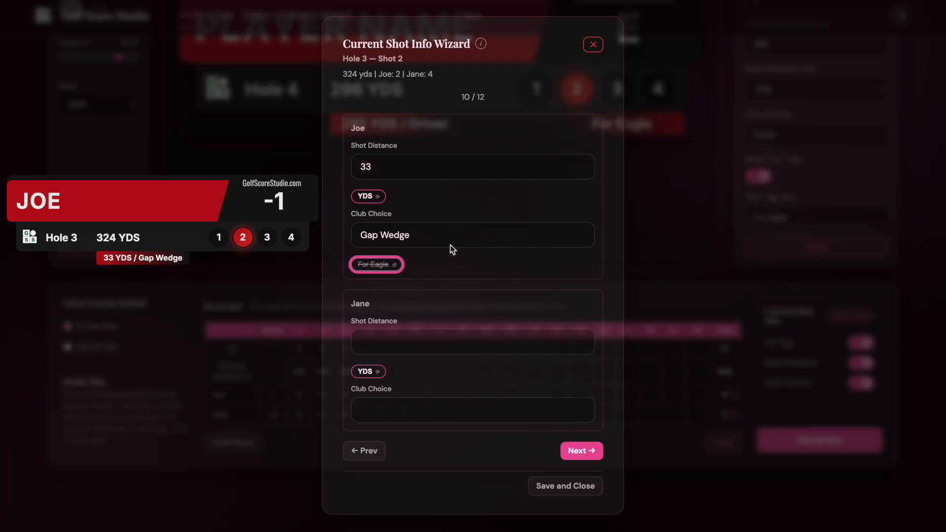
Step: Enter 43 YDS and SW for the second player on hole 3, shot 2, and advance to shot 3
{"action": "left_click", "coordinate": [412, 339]}
{"action": "type", "text": "43"}
{"action": "key", "text": "Tab"}
{"action": "type", "text": "SW"}
{"action": "key", "text": "Tab"}
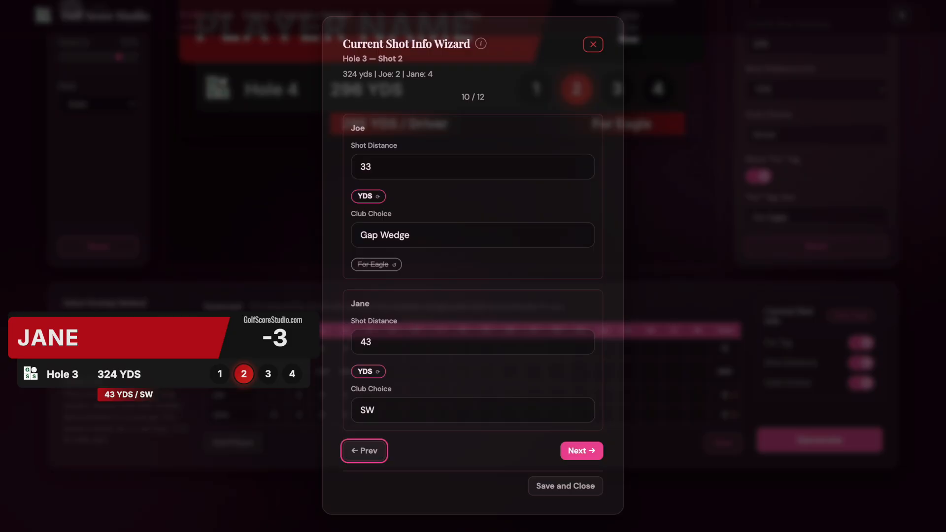
{"action": "key", "text": "Tab"}
{"action": "key", "text": "Return"}
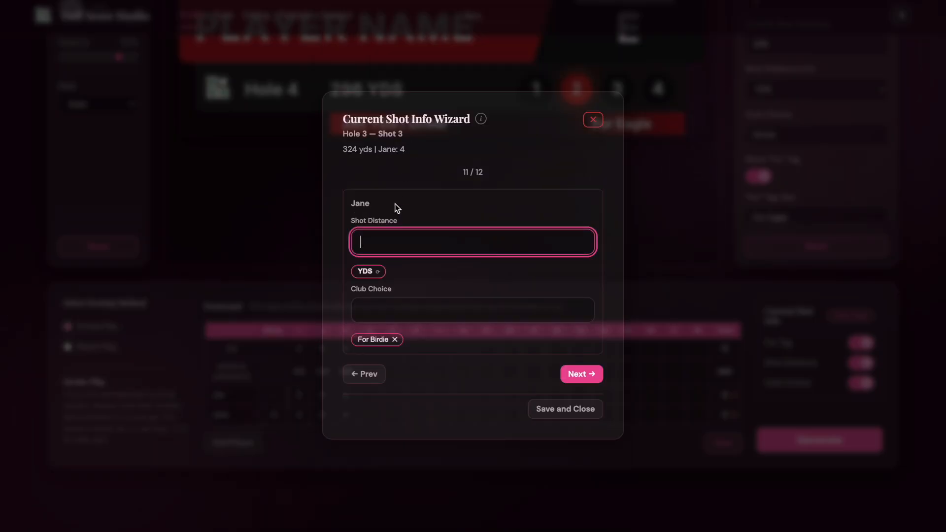
Step: Enter a shot distance of 14 and Putter for the second player on hole 3, shot 3, and advance to shot 4
{"action": "type", "text": "14"}
{"action": "key", "text": "Tab"}
{"action": "type", "text": "Putter"}
{"action": "key", "text": "Tab"}
{"action": "key", "text": "Tab"}
{"action": "key", "text": "Tab"}
{"action": "key", "text": "Return"}
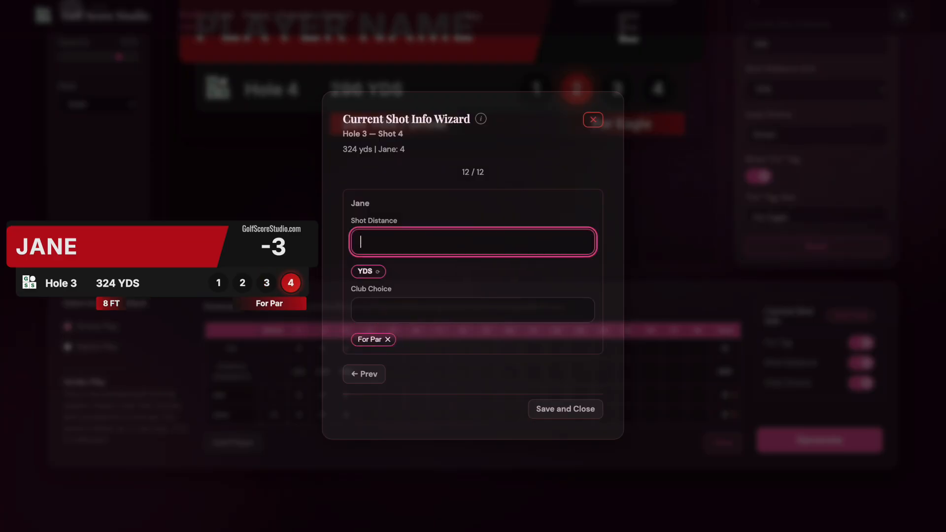
Step: Set the second player's shot distance on hole 3, shot 4 to 8 FT, then save the shot data and close the wizard
{"action": "type", "text": "8"}
{"action": "key", "text": "Tab"}
{"action": "key", "text": "space"}
{"action": "key", "text": "Tab"}
{"action": "key", "text": "Tab"}
{"action": "key", "text": "Tab"}
{"action": "key", "text": "Tab"}
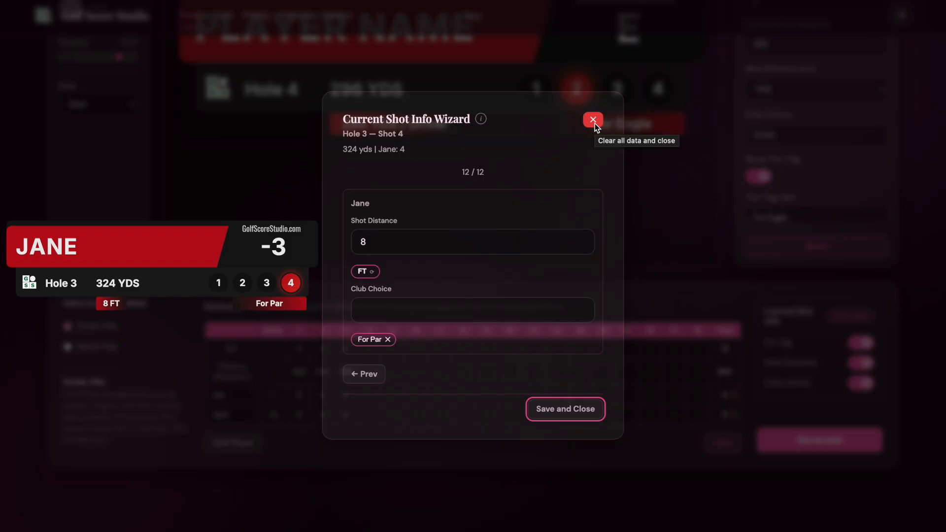
{"action": "left_click", "coordinate": [567, 414]}
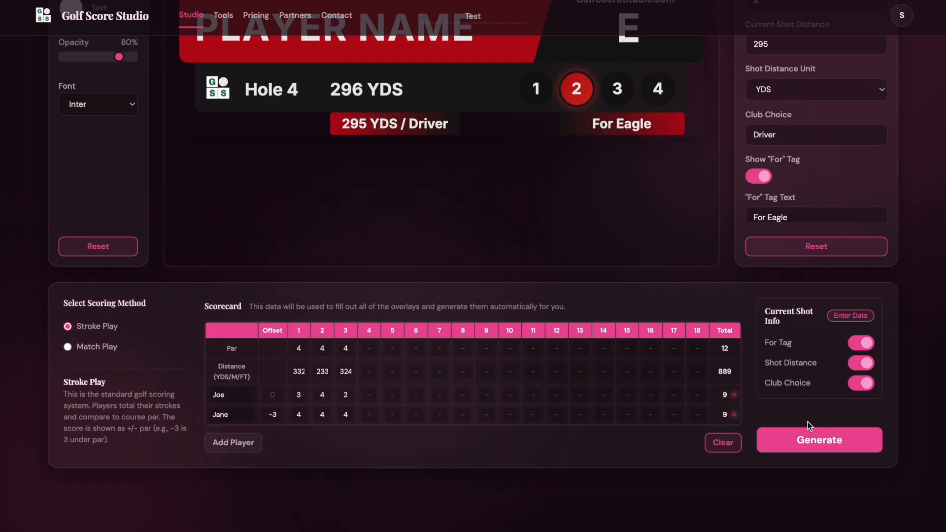
Step: Reopen the shot info wizard to review both players' hole 1, shot 1 entries, then save and close it
{"action": "left_click", "coordinate": [813, 443]}
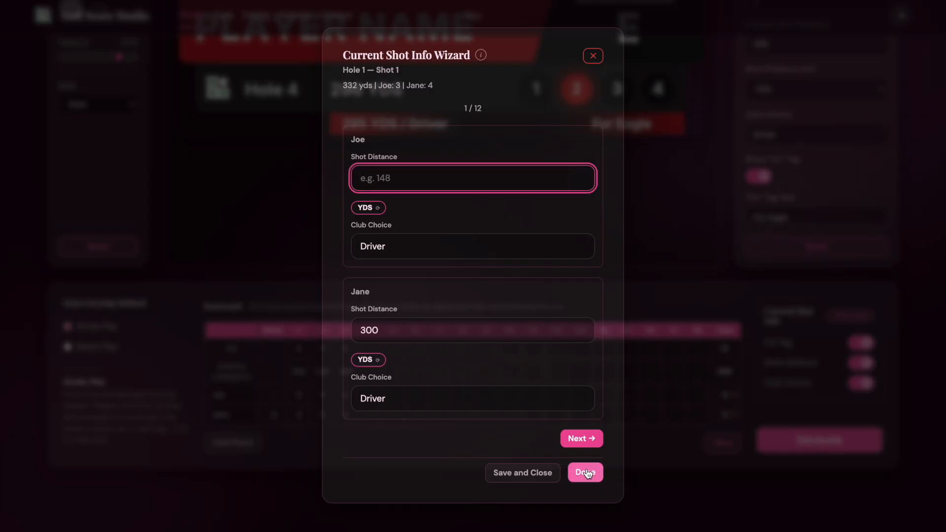
{"action": "left_click", "coordinate": [385, 247]}
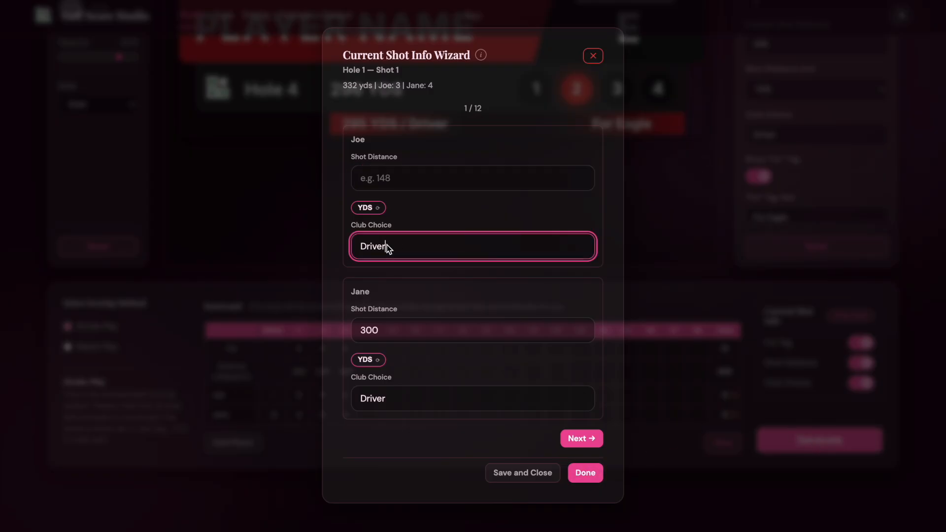
{"action": "left_click", "coordinate": [400, 394]}
{"action": "left_click", "coordinate": [393, 332]}
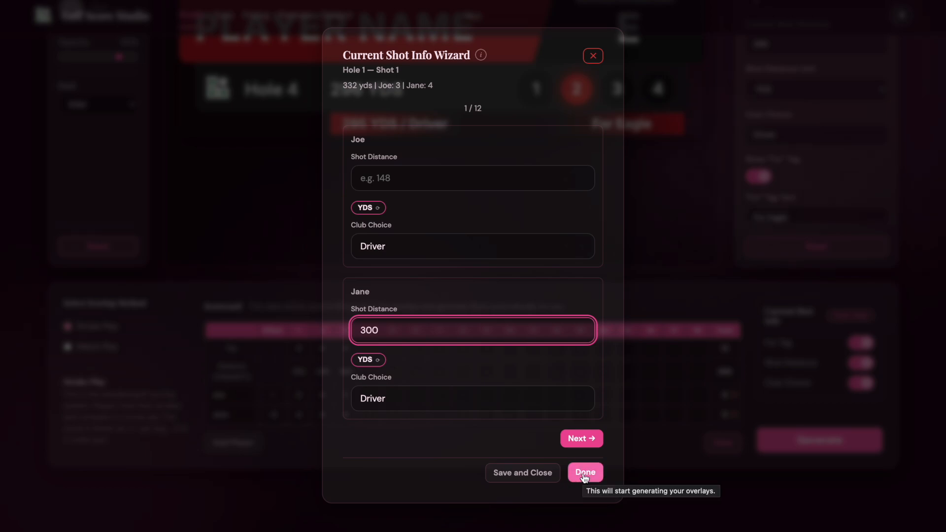
{"action": "left_click", "coordinate": [529, 473]}
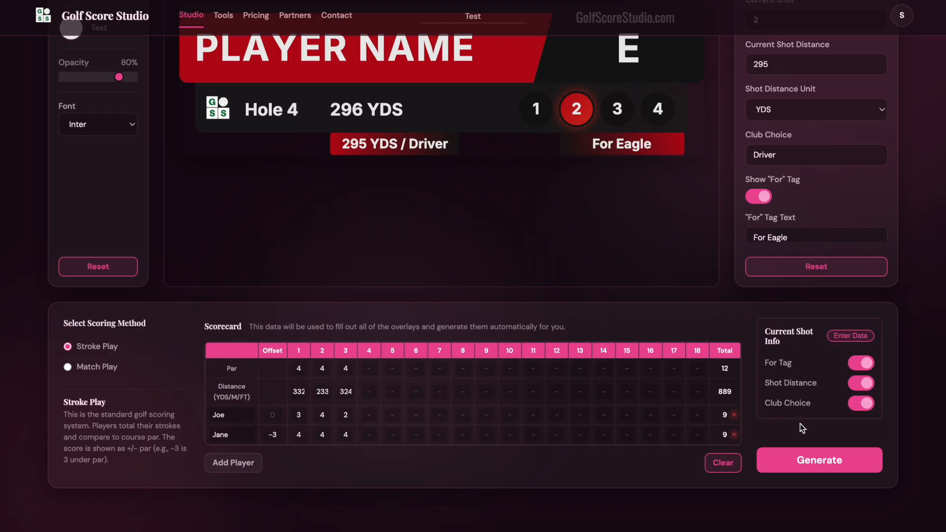
Step: Generate the overlays, save them as Test_Golf_Overlays (2) in Downloads, and expand the Orbs folder under Stroke_Cards in Finder
{"action": "left_click", "coordinate": [807, 459]}
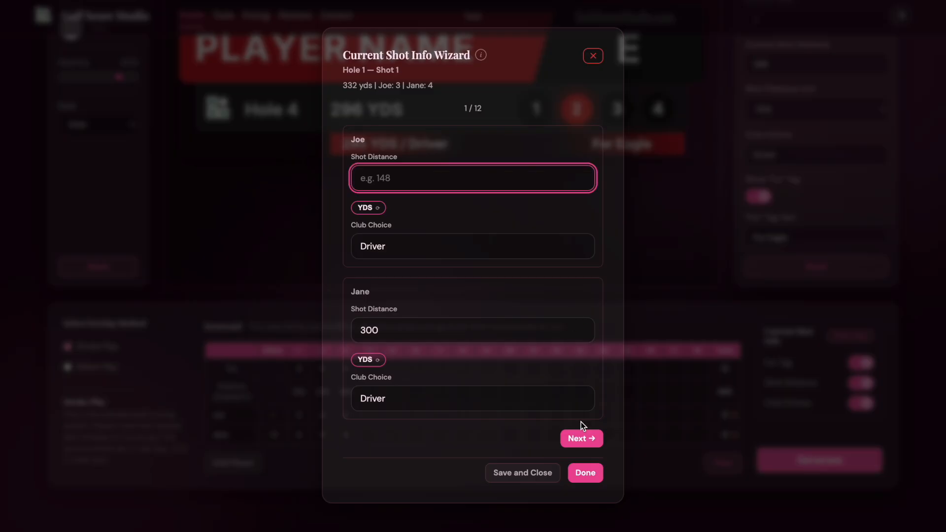
{"action": "left_click", "coordinate": [587, 478]}
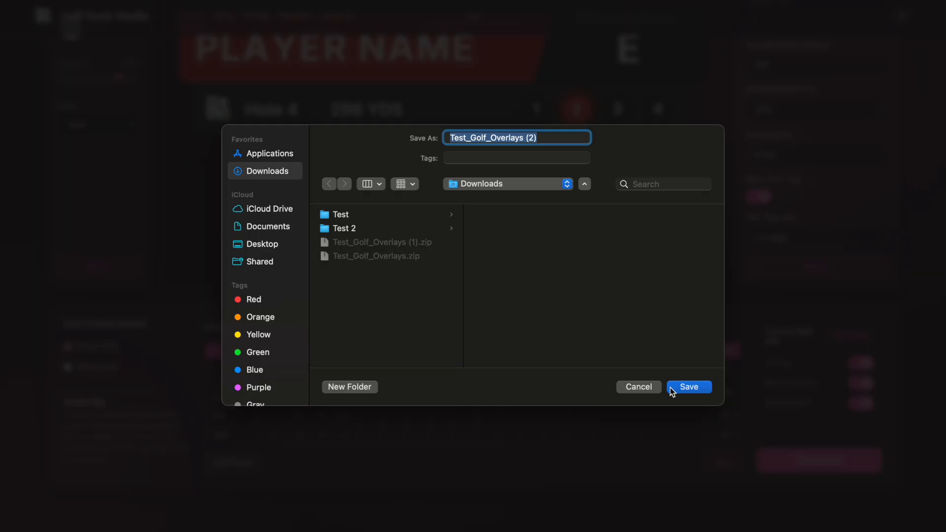
{"action": "left_click", "coordinate": [681, 387]}
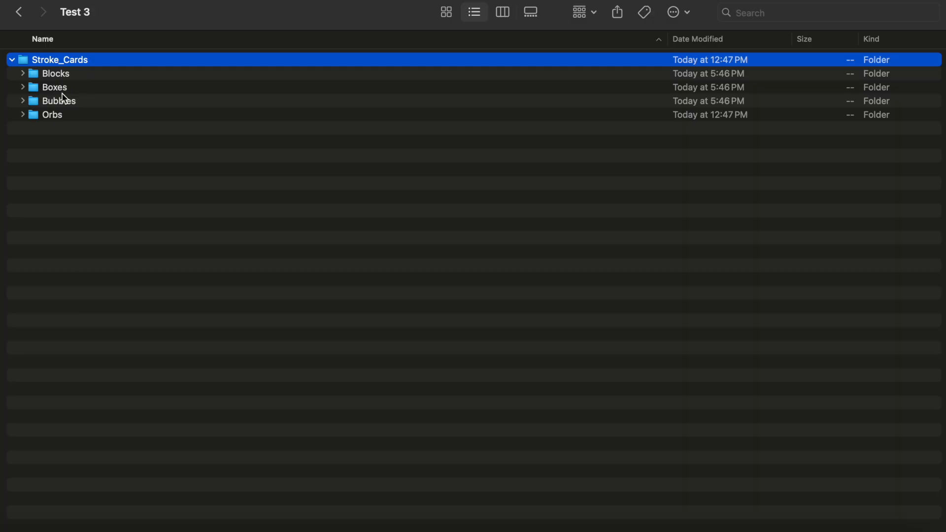
{"action": "left_click", "coordinate": [23, 115]}
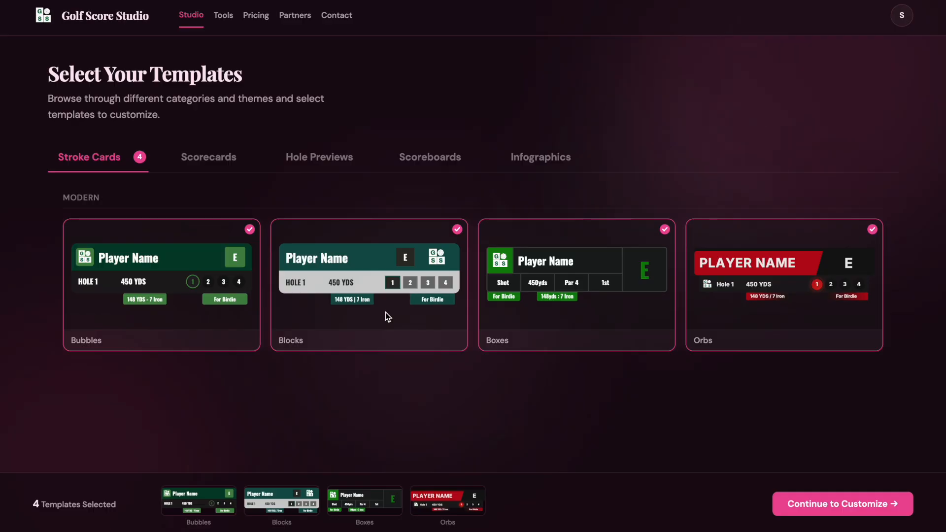
Step: View the contact page's message form in Golf Score Studio and return to the template selection
{"action": "left_click", "coordinate": [336, 17]}
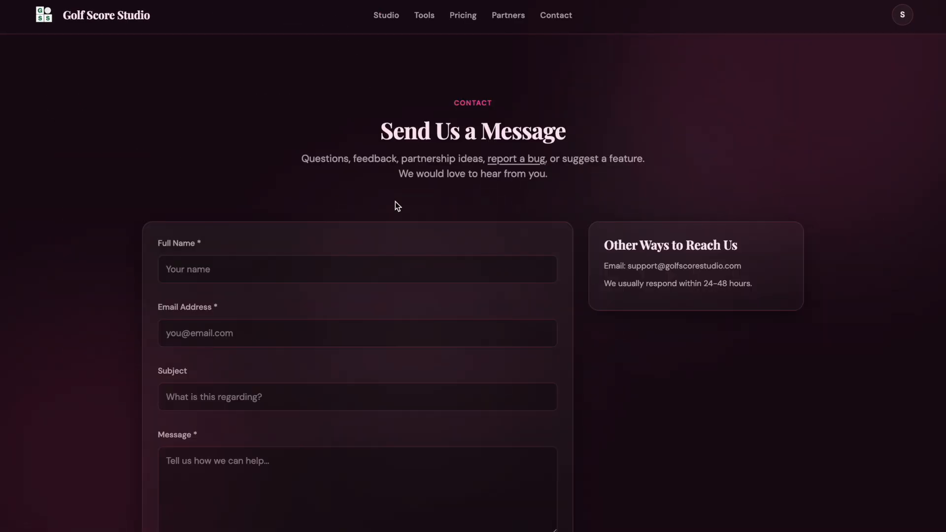
{"action": "scroll", "coordinate": [384, 243], "scroll_direction": "down", "scroll_amount": 2}
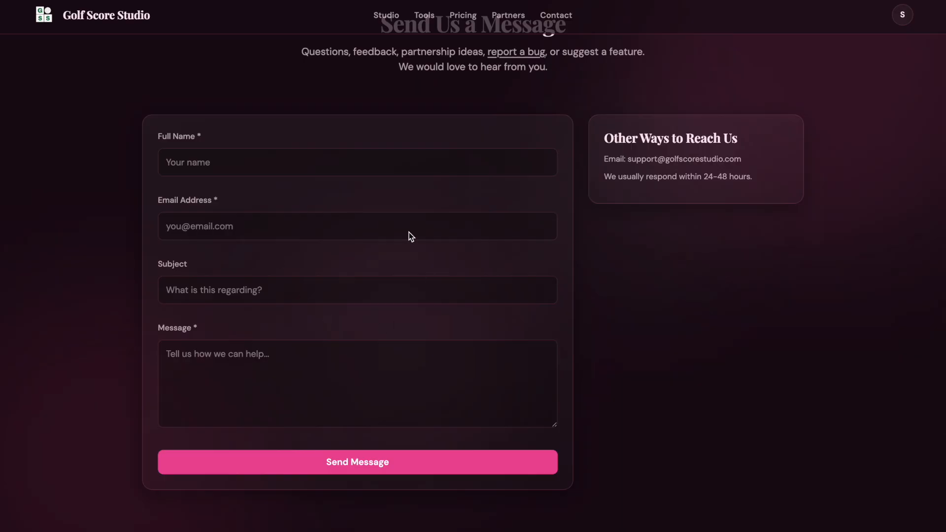
{"action": "scroll", "coordinate": [412, 237], "scroll_direction": "up", "scroll_amount": 2}
{"action": "left_click", "coordinate": [387, 15]}
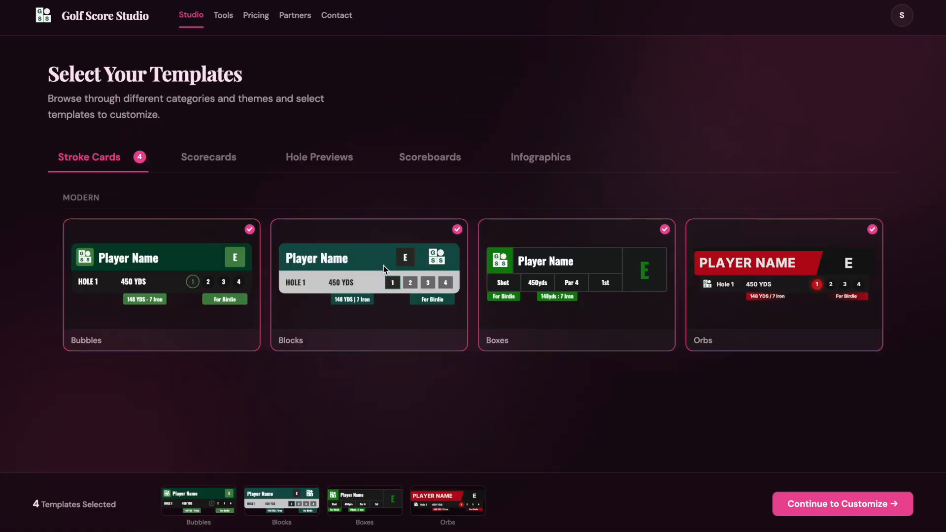